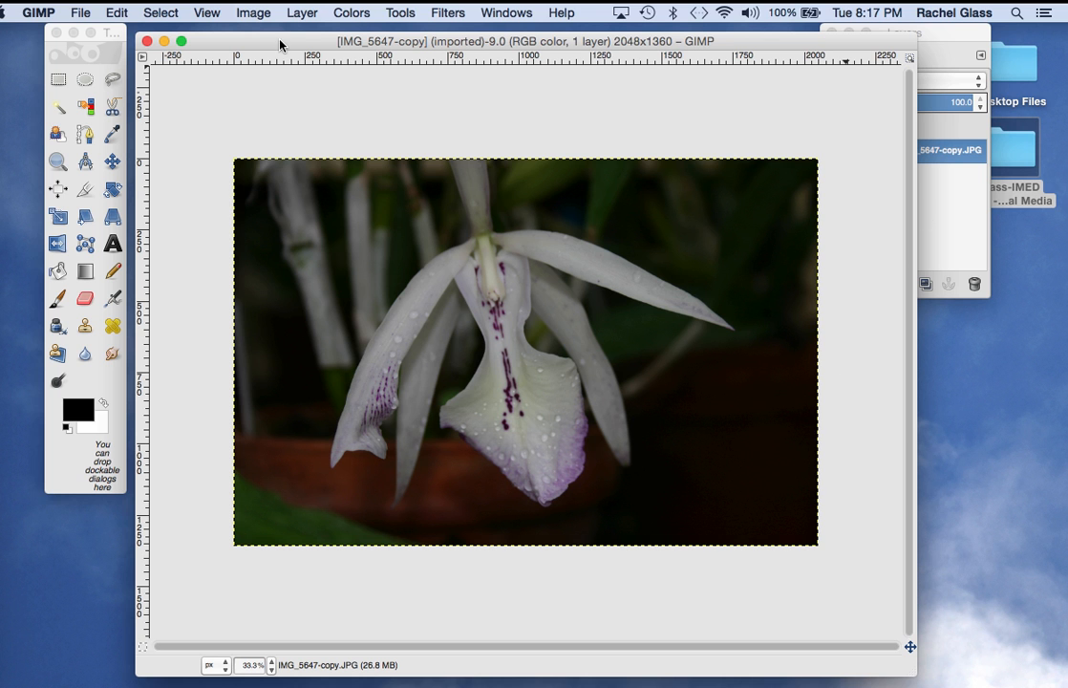
{"action": "left_click", "coordinate": [350, 13]}
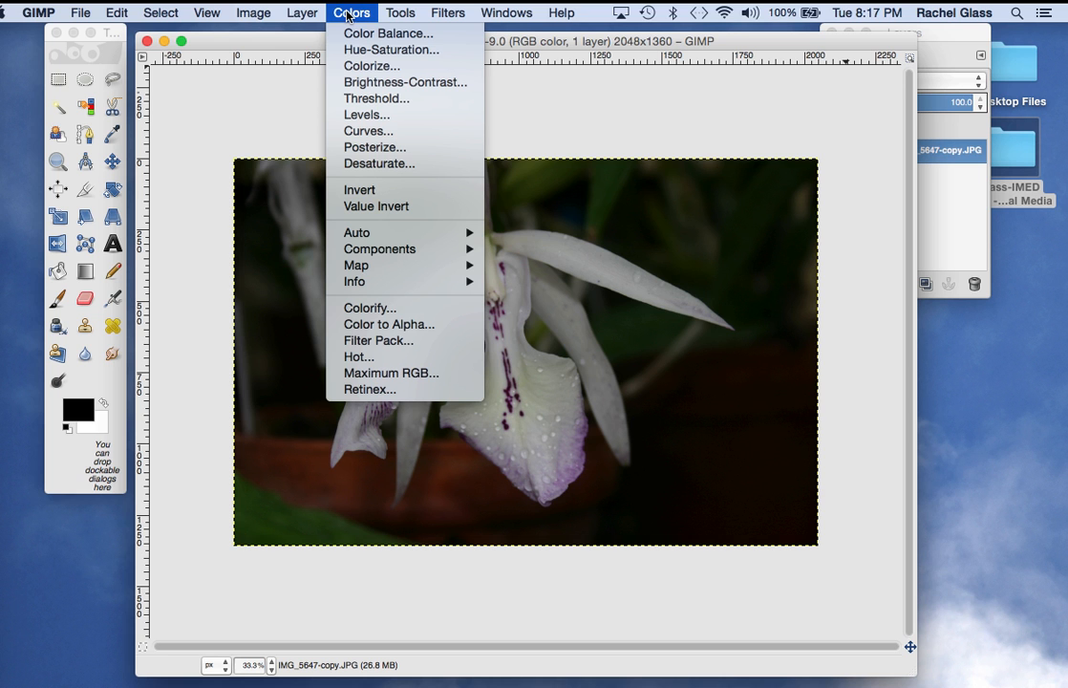
{"action": "left_click", "coordinate": [349, 16]}
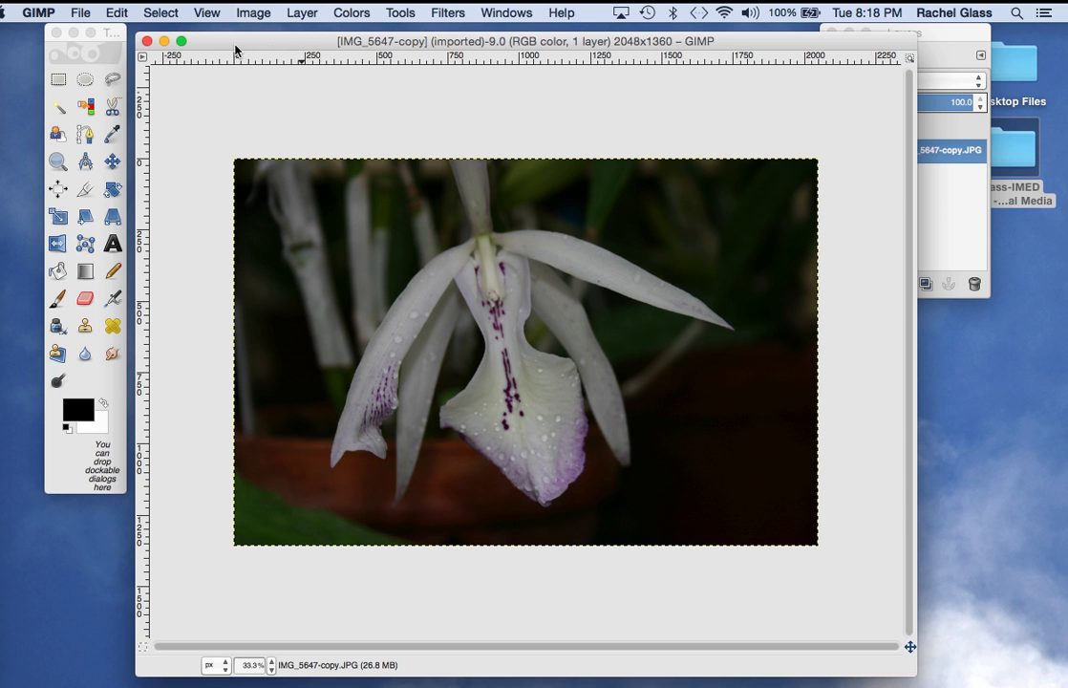
- Save the orchid image as ra-glass-levels-vs1.xcf in the Photos folder
{"action": "left_click", "coordinate": [80, 16]}
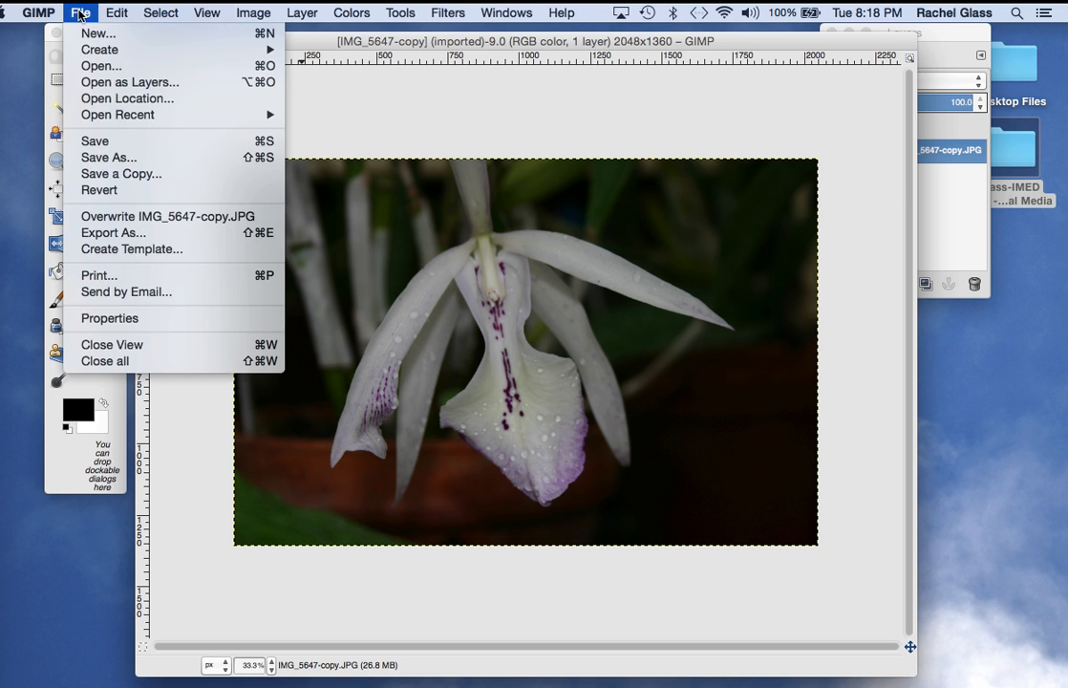
{"action": "left_click", "coordinate": [111, 158]}
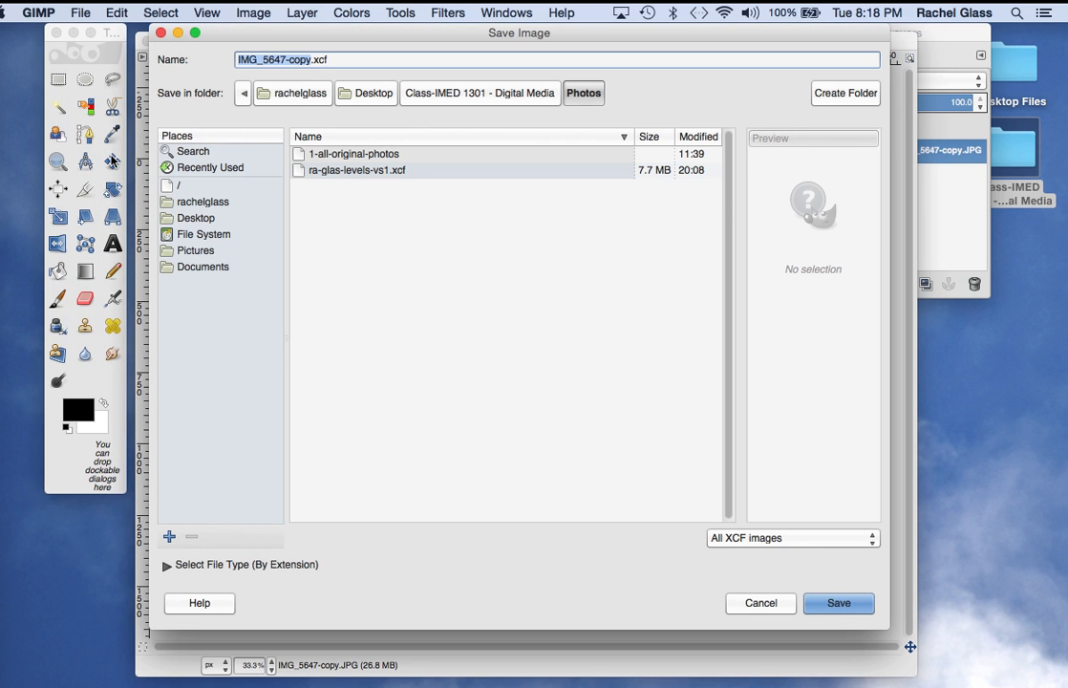
{"action": "key", "text": "BackSpace"}
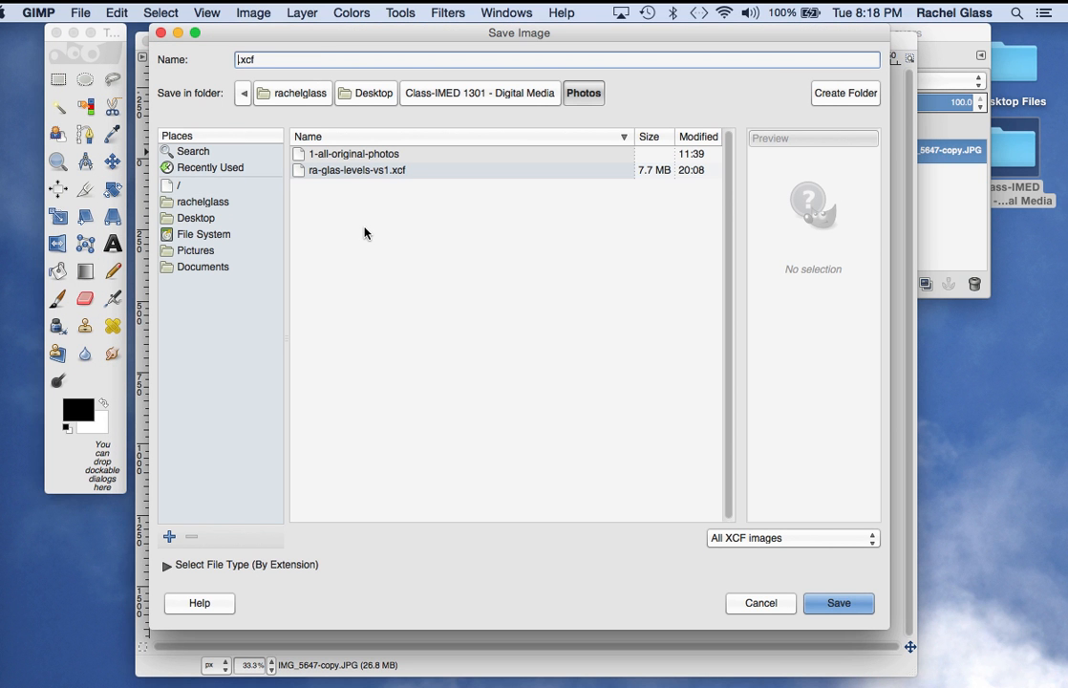
{"action": "type", "text": "ra-glass-levels-vs1"}
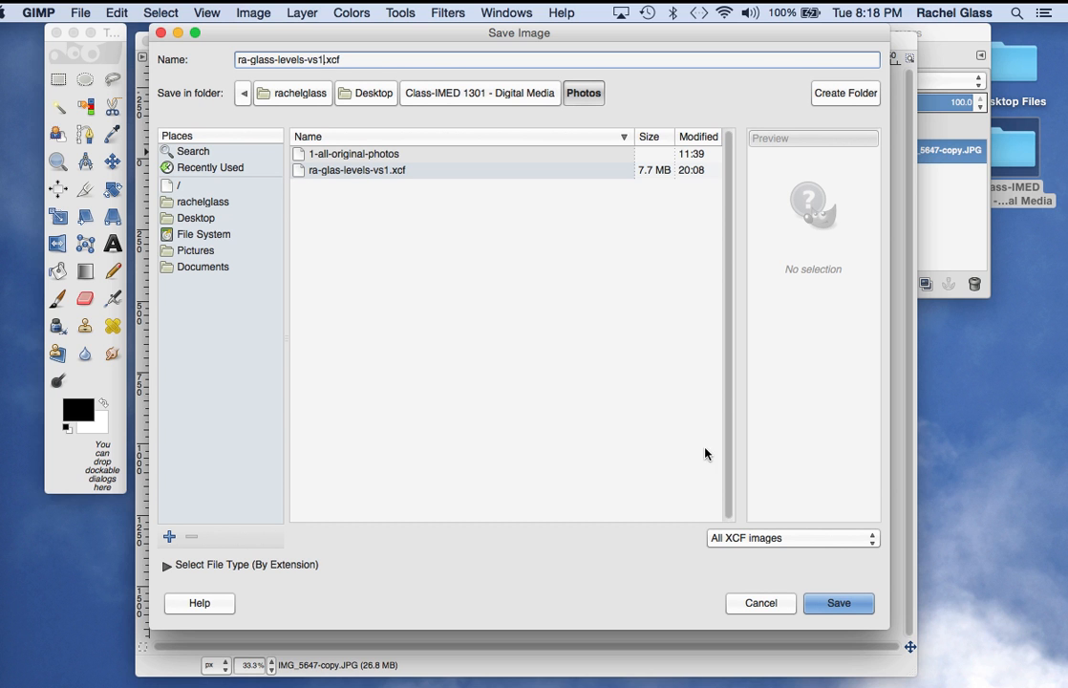
{"action": "left_click", "coordinate": [836, 605]}
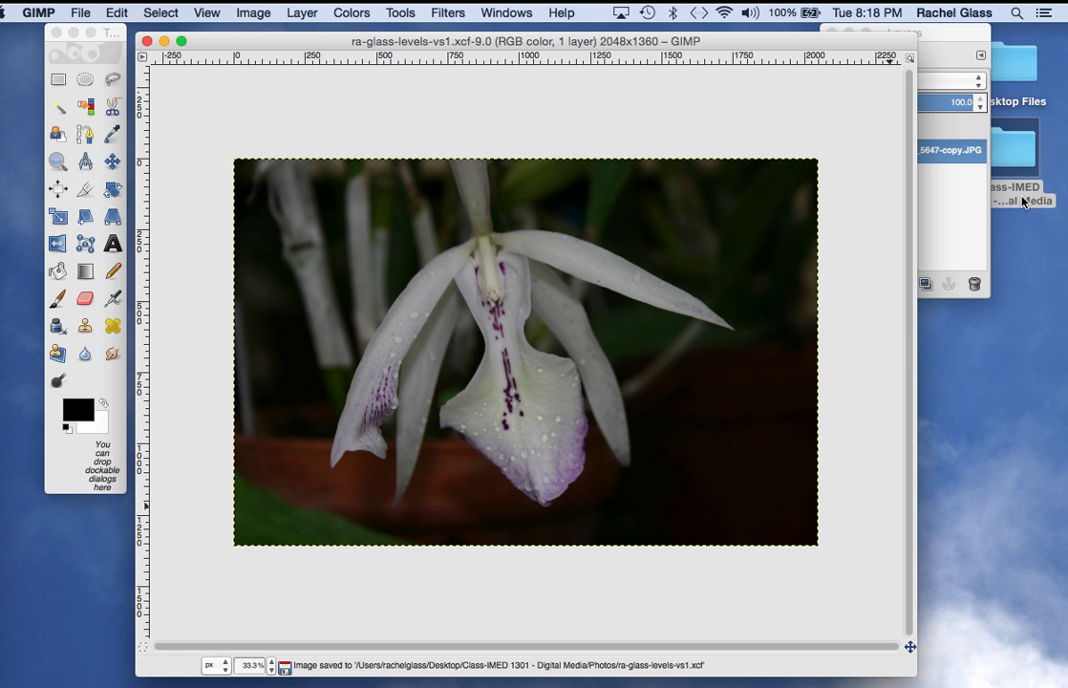
- Duplicate the IMG_5647-copy.JPG layer and hide the original layer beneath the copy
{"action": "left_click", "coordinate": [955, 42]}
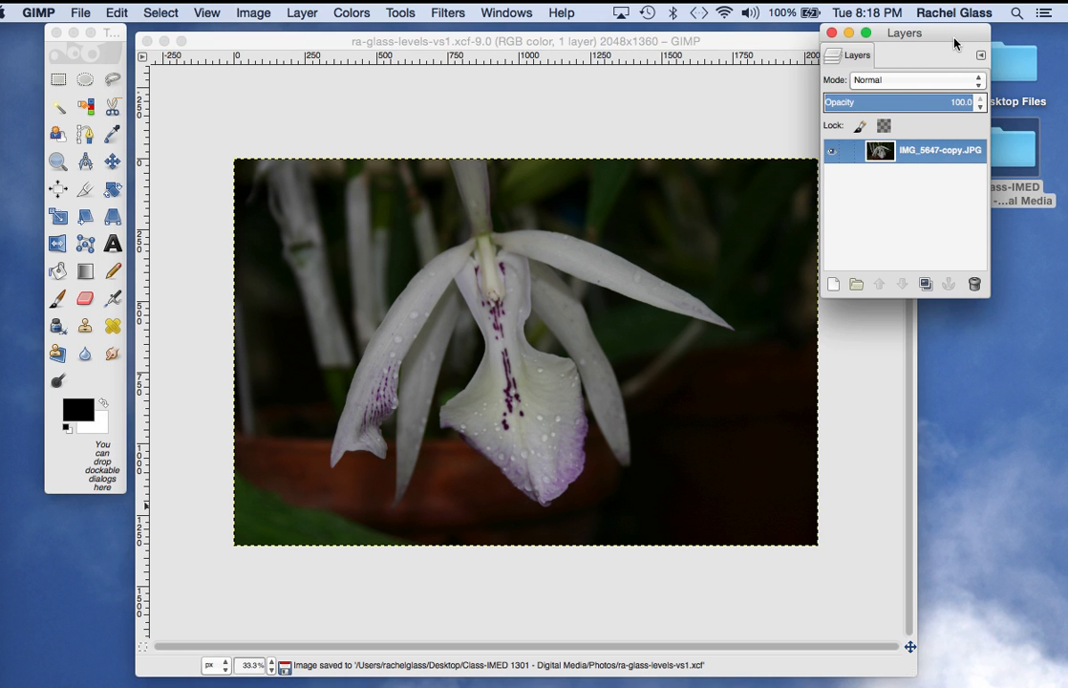
{"action": "left_click_drag", "start_coordinate": [954, 40], "coordinate": [881, 42]}
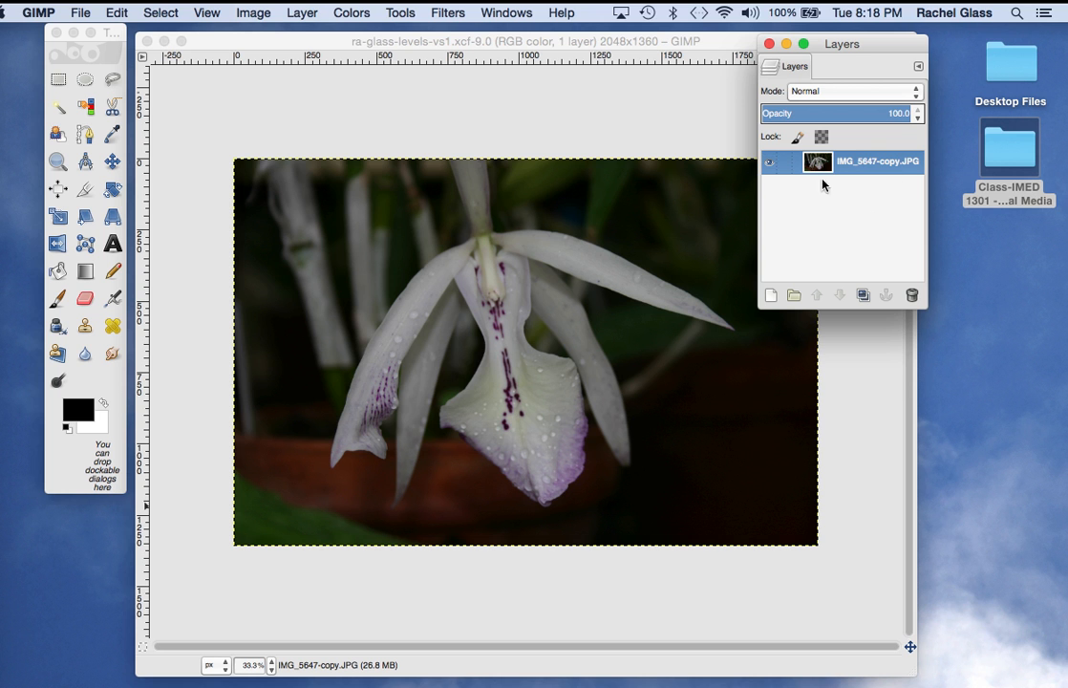
{"action": "left_click", "coordinate": [862, 296]}
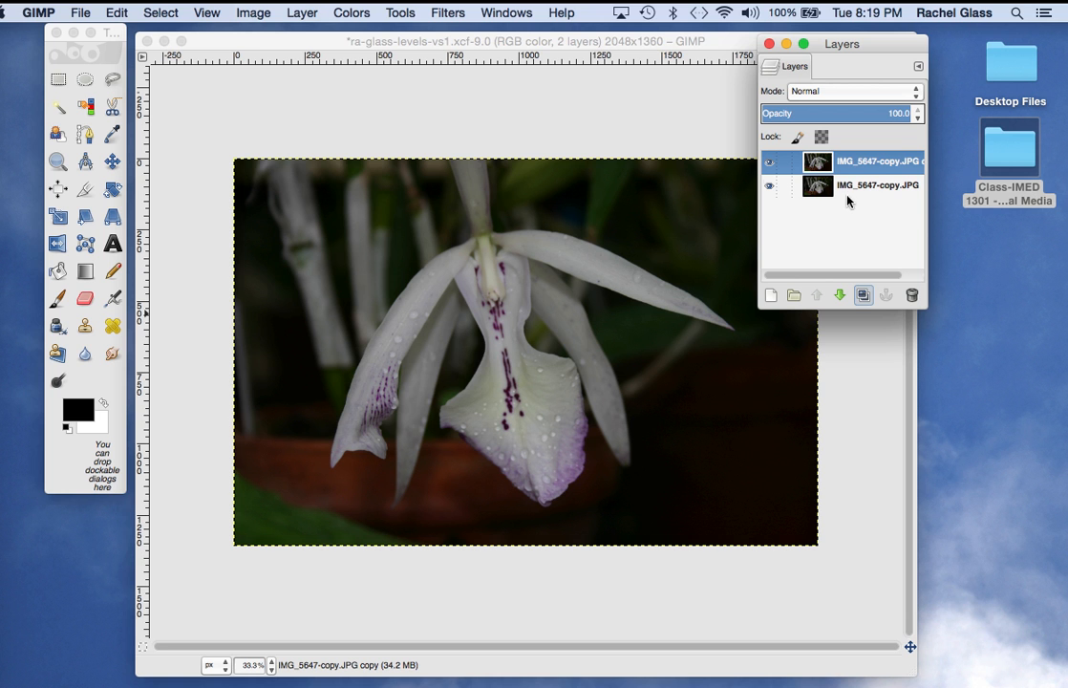
{"action": "left_click", "coordinate": [770, 187]}
{"action": "mouse_move", "coordinate": [827, 50]}
{"action": "left_mouse_down"}
{"action": "mouse_move", "coordinate": [849, 38]}
{"action": "mouse_move", "coordinate": [841, 55]}
{"action": "left_mouse_up"}
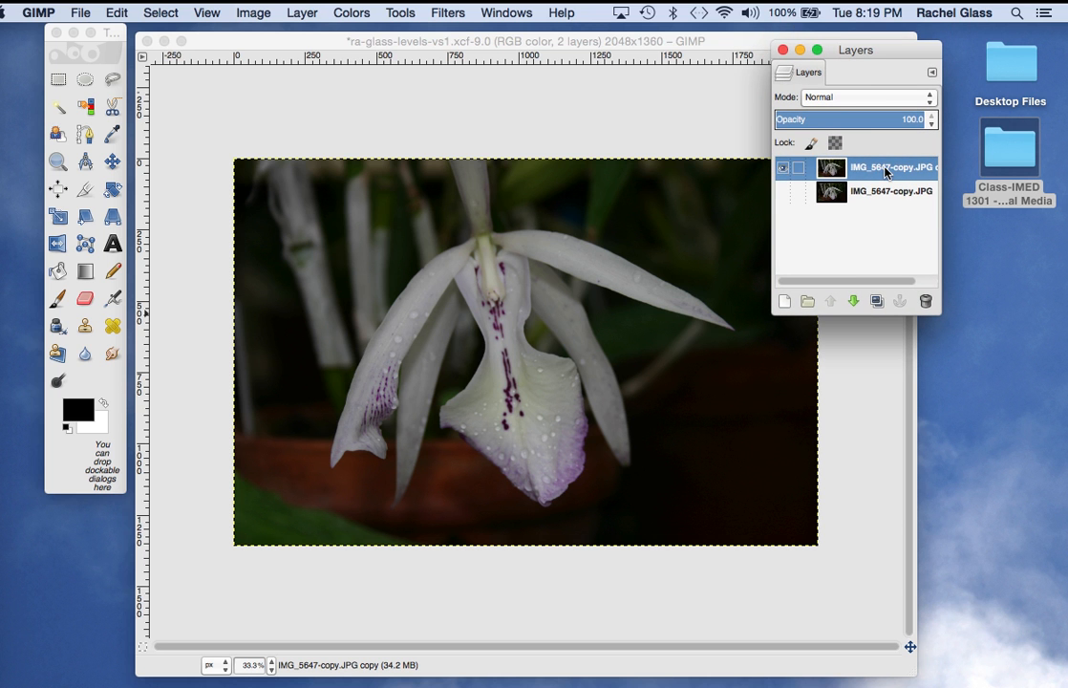
- Rename the duplicated flower layer as iris
{"action": "double_click", "coordinate": [885, 167]}
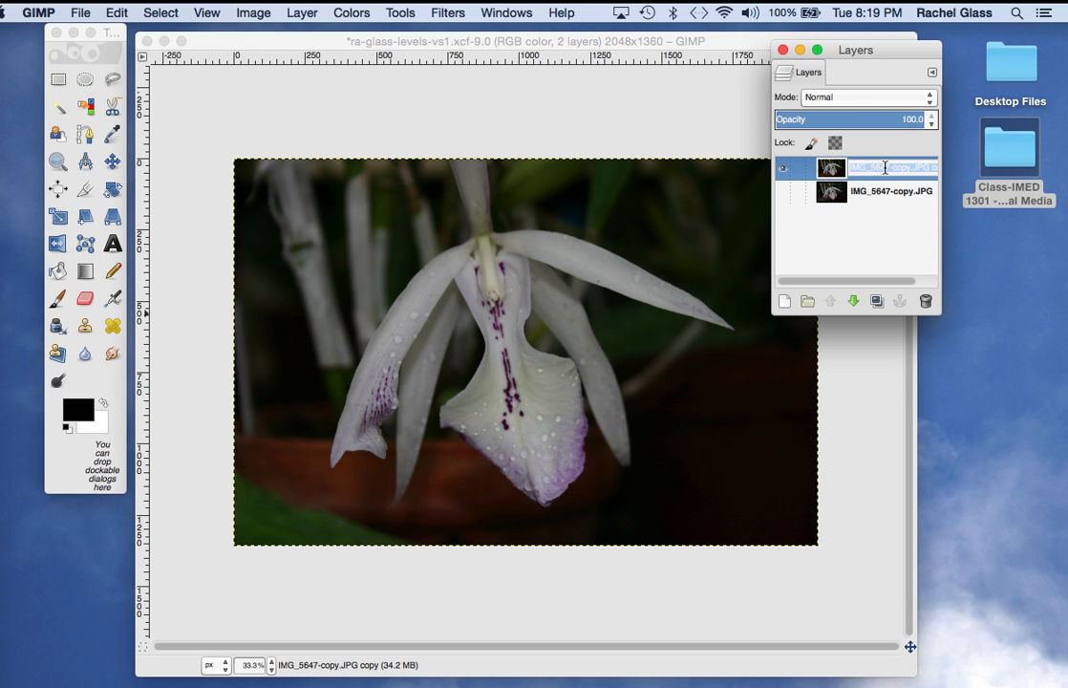
{"action": "type", "text": "iris"}
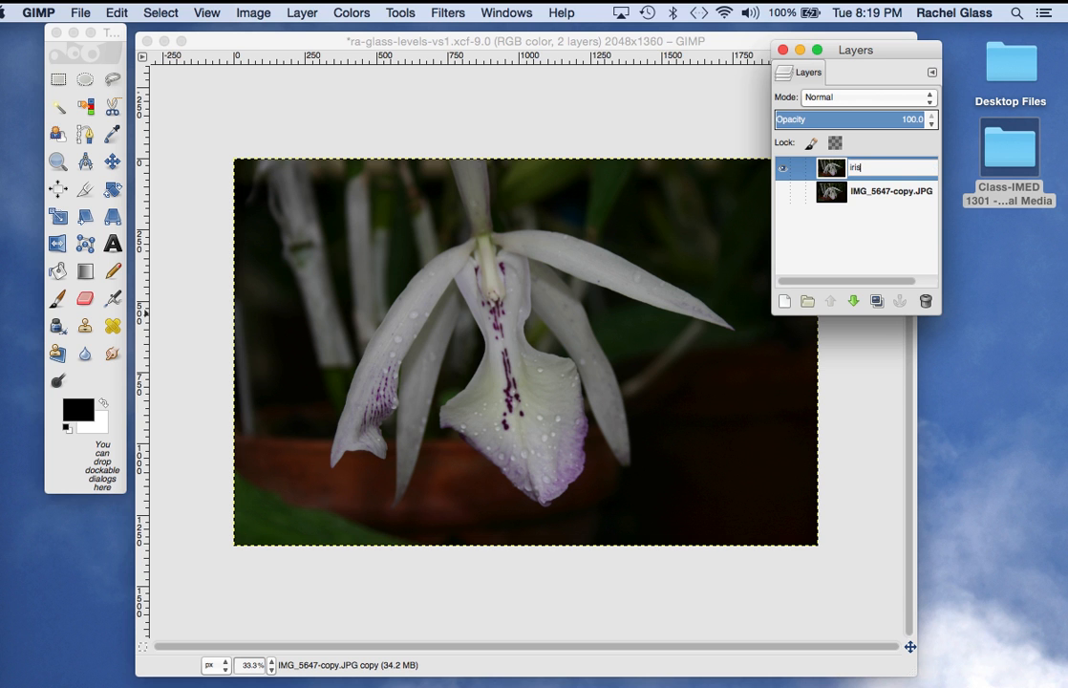
{"action": "key", "text": "Return"}
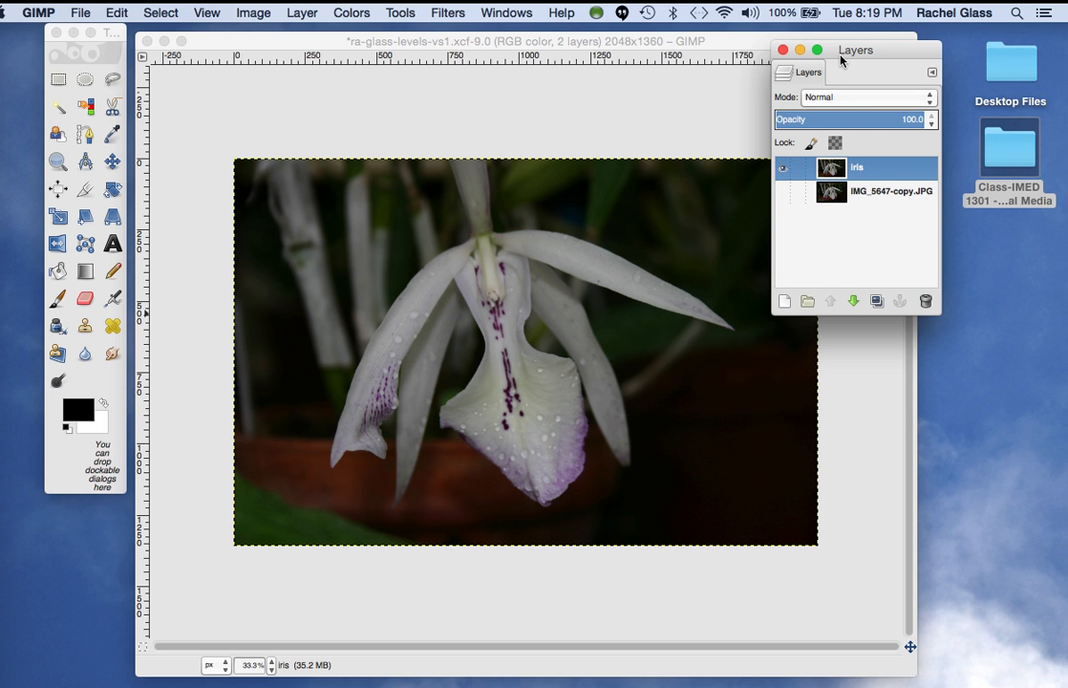
{"action": "left_click_drag", "start_coordinate": [840, 52], "coordinate": [839, 40]}
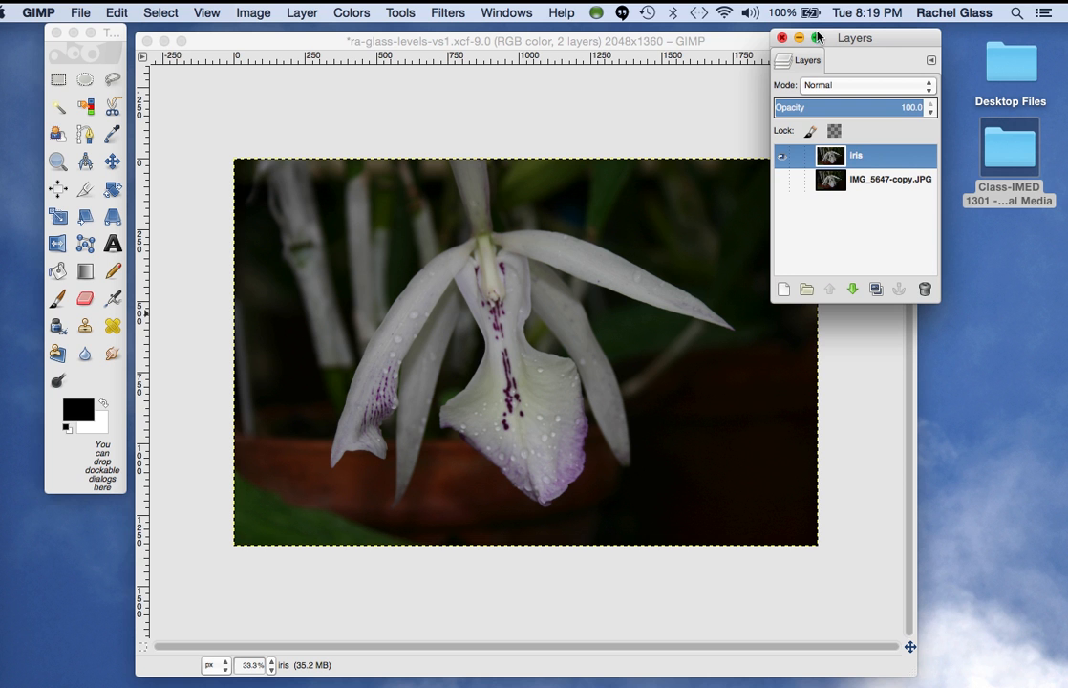
- Brighten the iris layer with a Levels adjustment, setting the Value channel's white input level to 175
{"action": "left_click", "coordinate": [352, 13]}
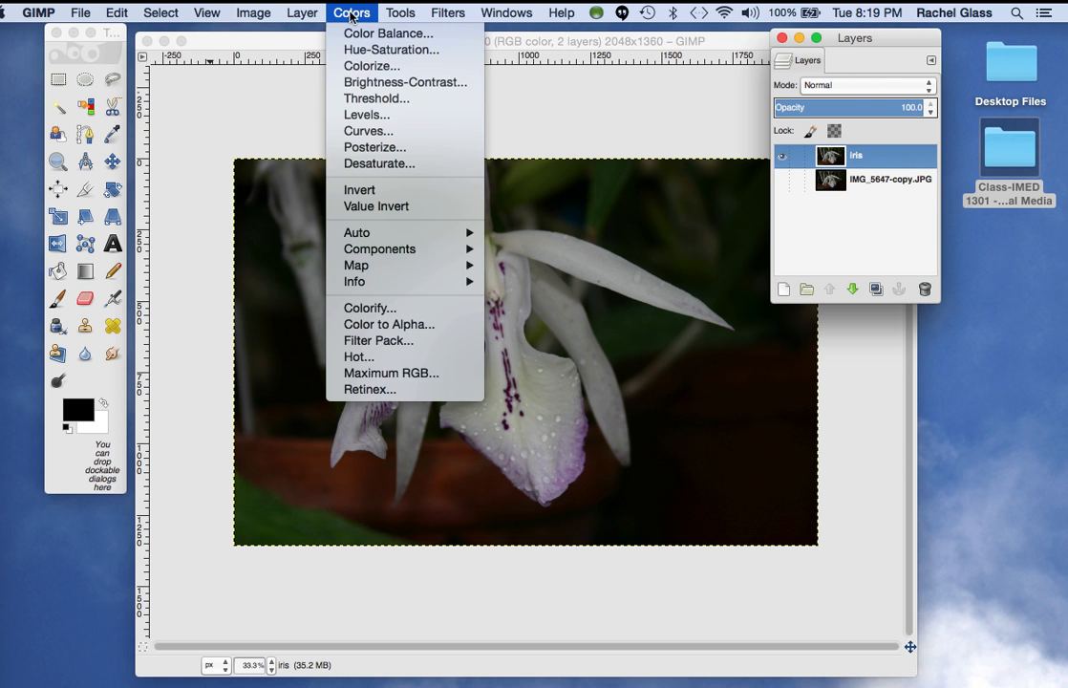
{"action": "left_click", "coordinate": [365, 116]}
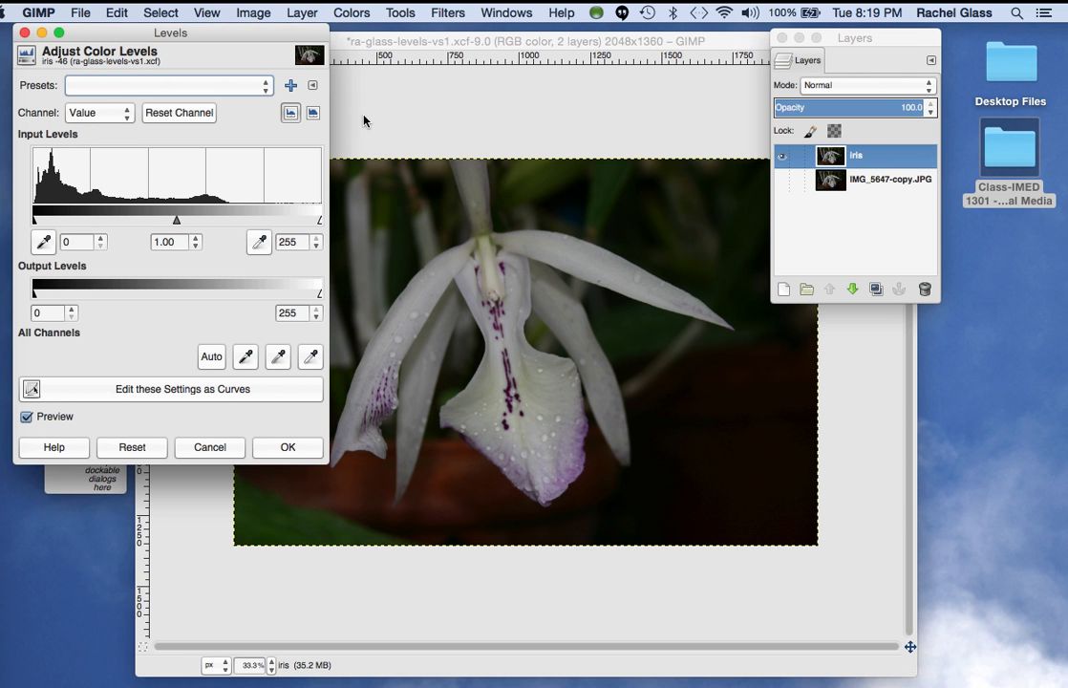
{"action": "left_click_drag", "start_coordinate": [212, 36], "coordinate": [333, 49]}
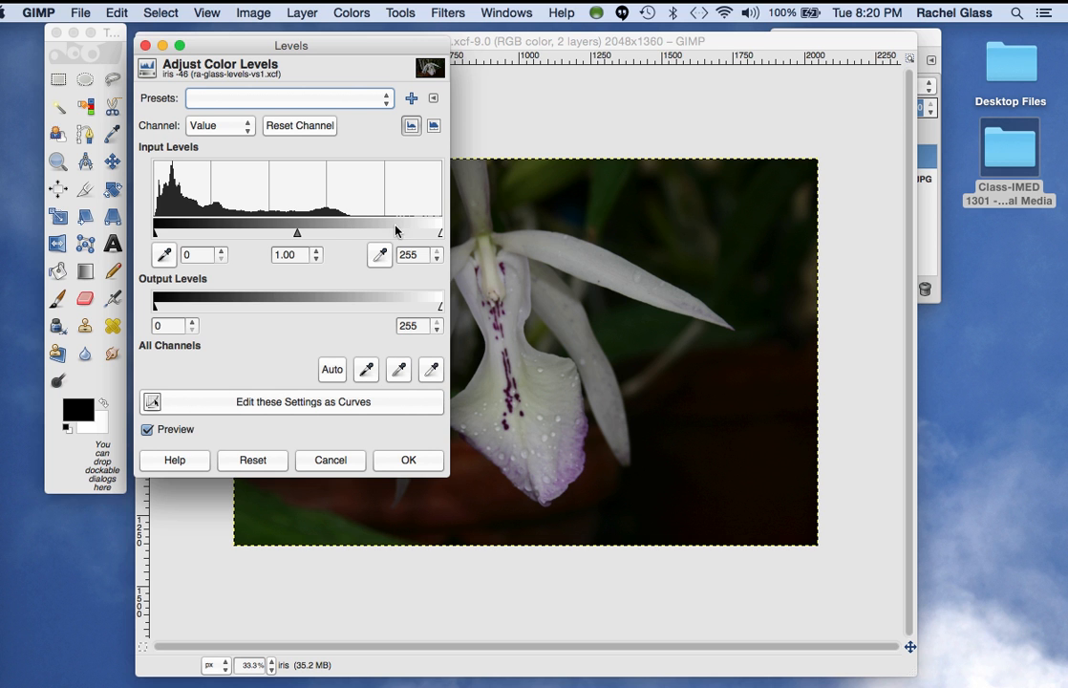
{"action": "left_click_drag", "start_coordinate": [442, 234], "coordinate": [352, 234]}
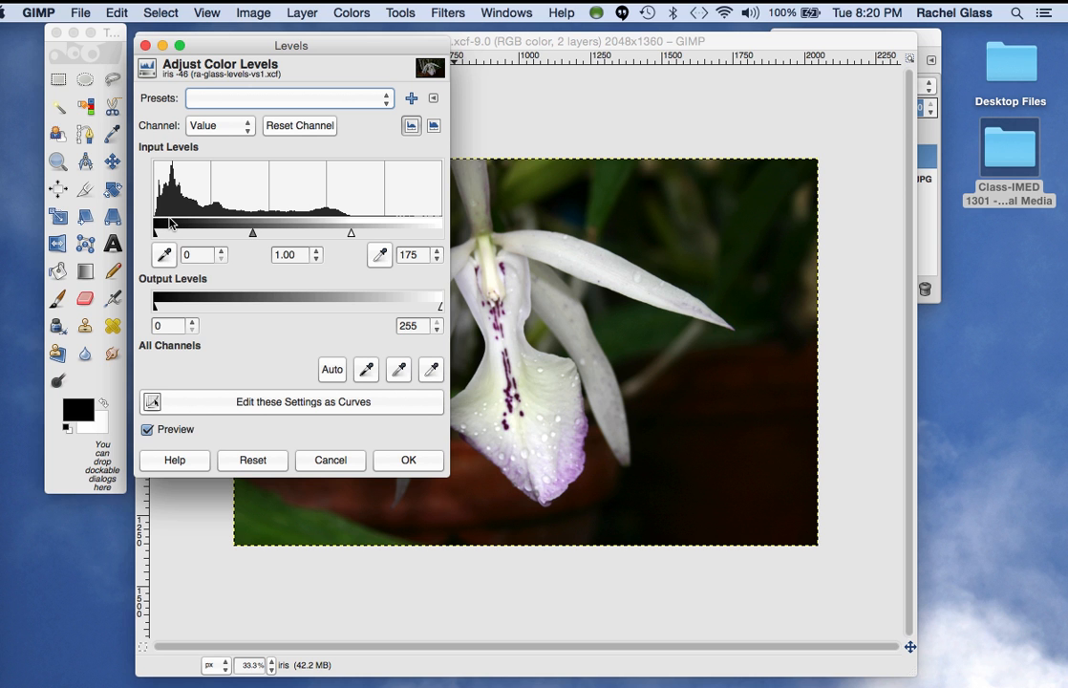
{"action": "left_click_drag", "start_coordinate": [254, 234], "coordinate": [253, 233]}
{"action": "left_click", "coordinate": [409, 461]}
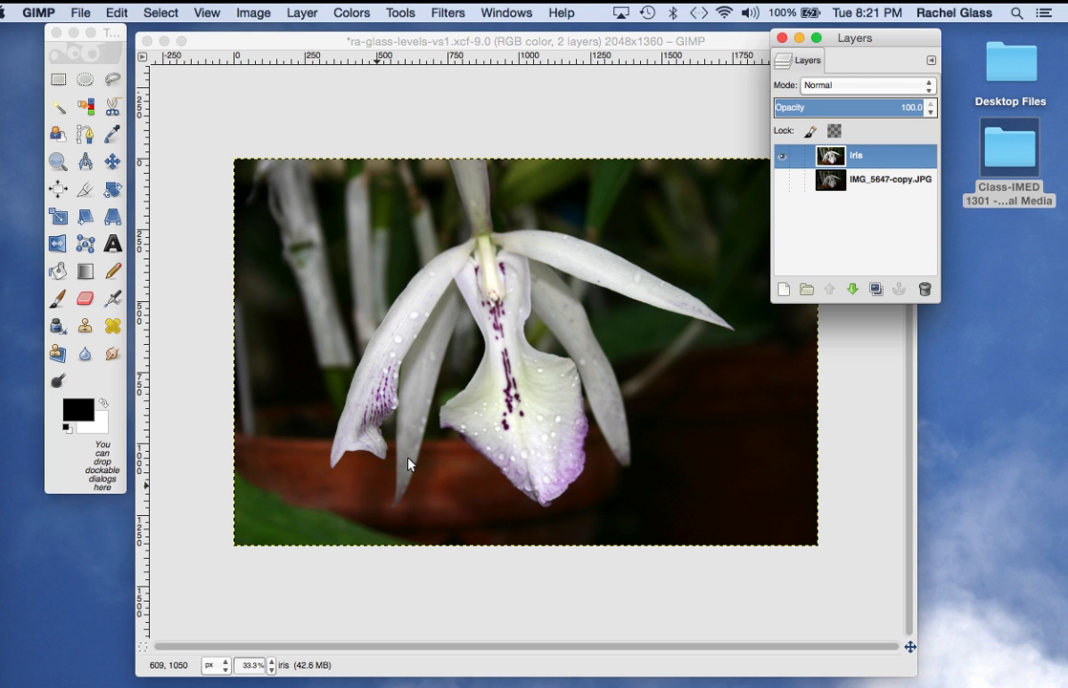
- Bring the dog photo's window in front of the flower image and close the Levels dialog open for it
{"action": "left_click", "coordinate": [211, 43]}
{"action": "left_click_drag", "start_coordinate": [211, 43], "coordinate": [262, 304]}
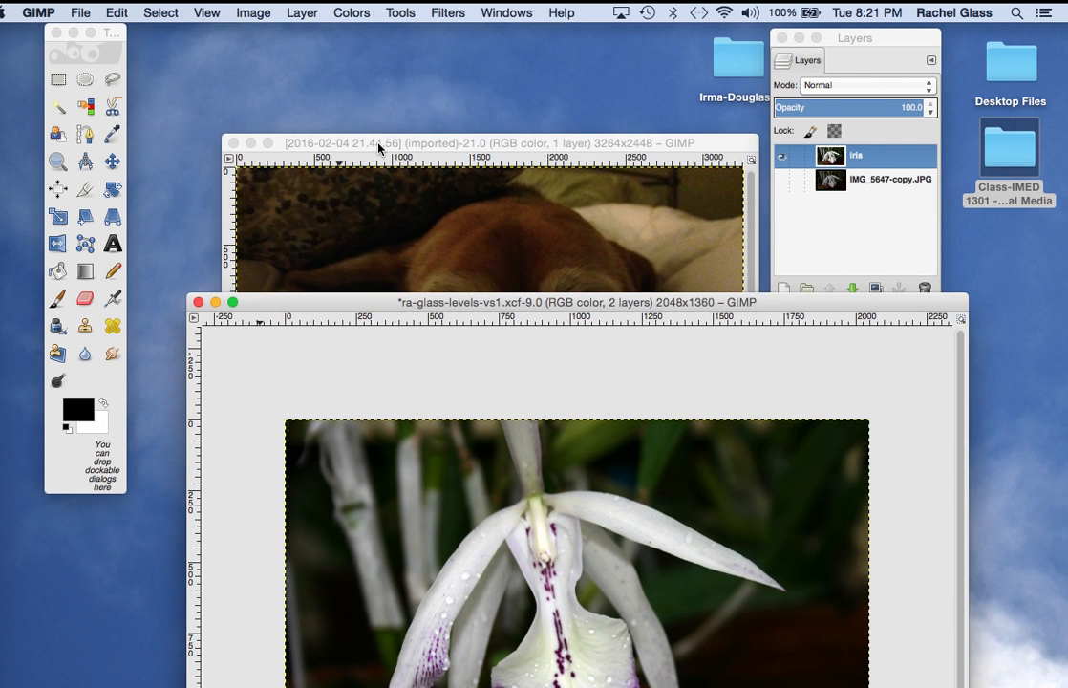
{"action": "left_click", "coordinate": [380, 146]}
{"action": "left_click_drag", "start_coordinate": [377, 147], "coordinate": [368, 315]}
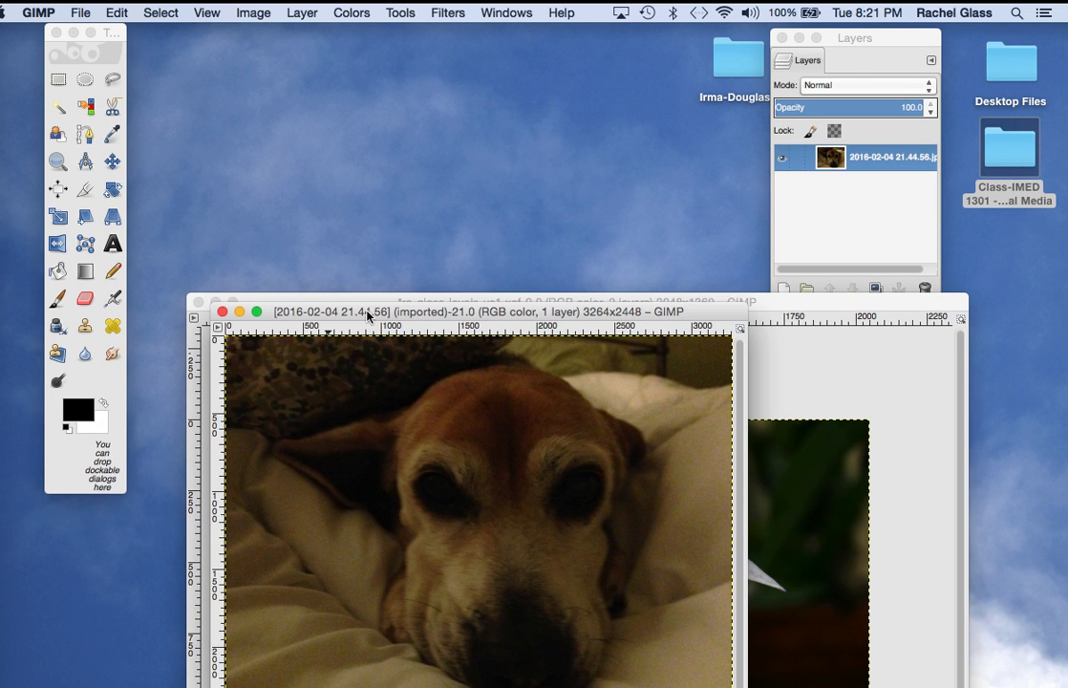
{"action": "left_click_drag", "start_coordinate": [757, 303], "coordinate": [741, 40]}
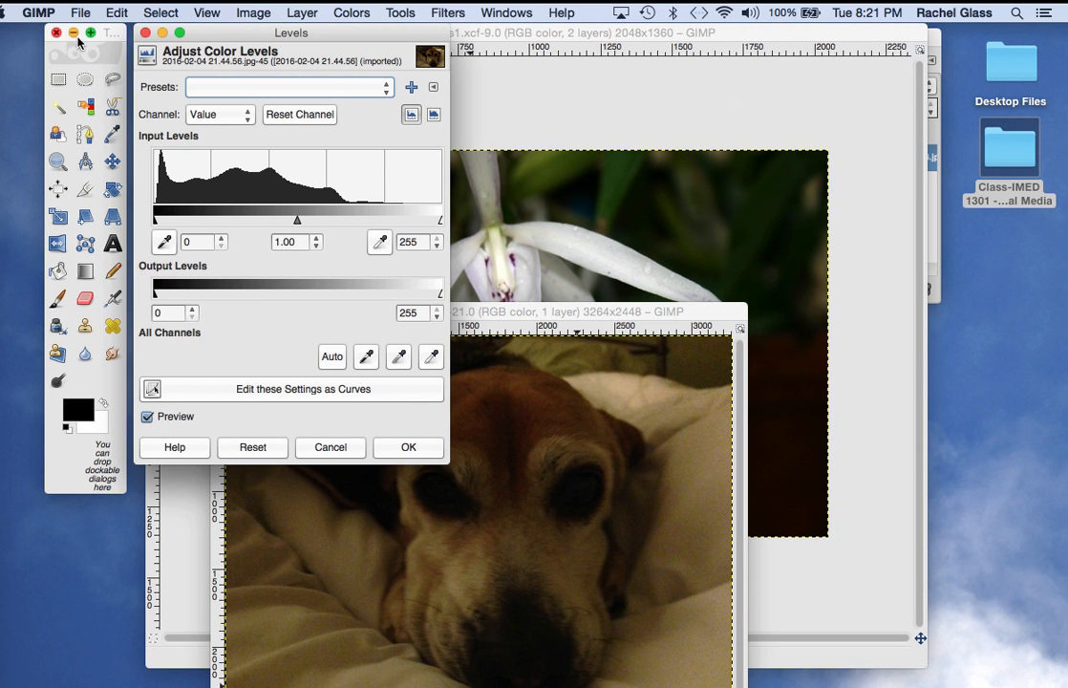
{"action": "left_click", "coordinate": [147, 33]}
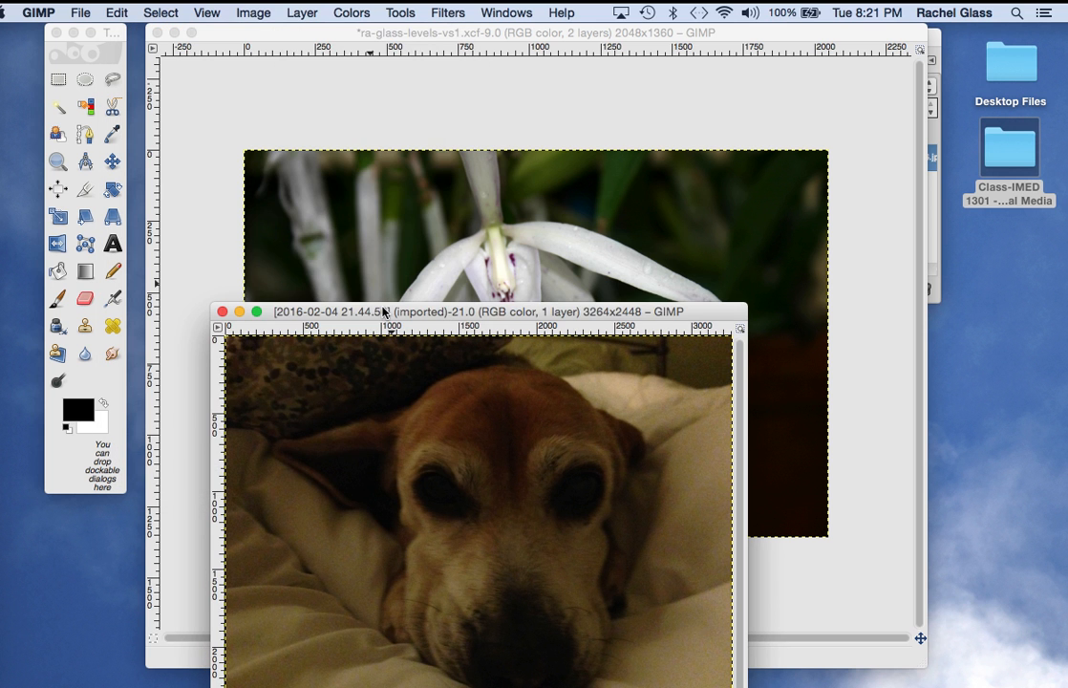
{"action": "left_click_drag", "start_coordinate": [384, 313], "coordinate": [373, 76]}
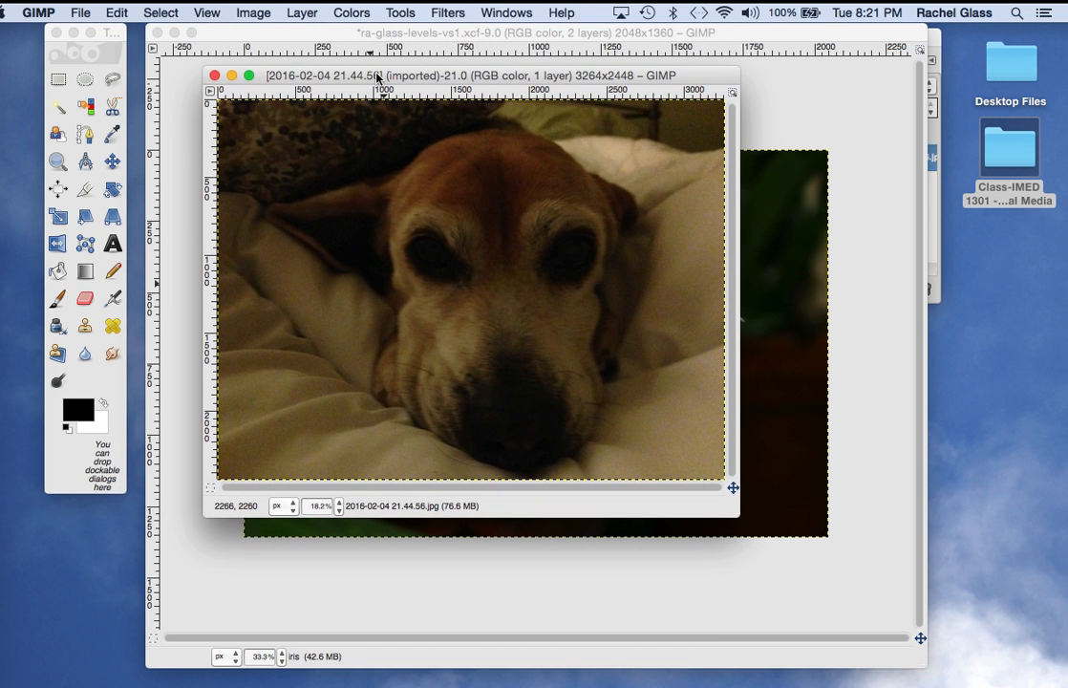
- Save the dog photo as ra-glass-level-vs2-lily.xcf in the Photos folder
{"action": "left_click", "coordinate": [79, 14]}
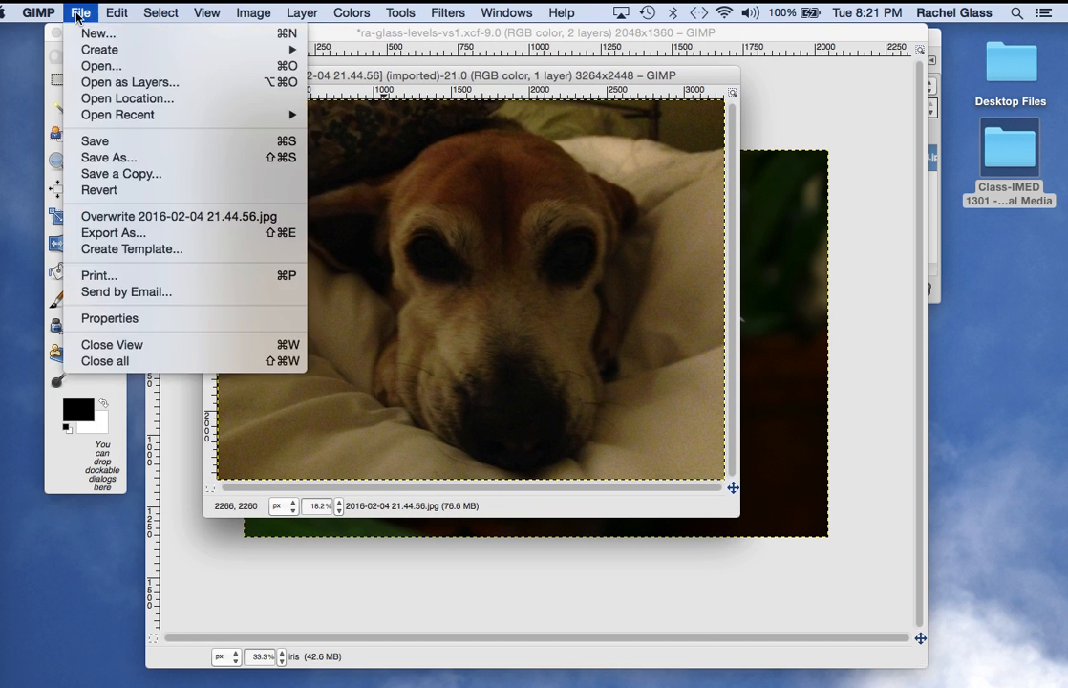
{"action": "left_click", "coordinate": [113, 159]}
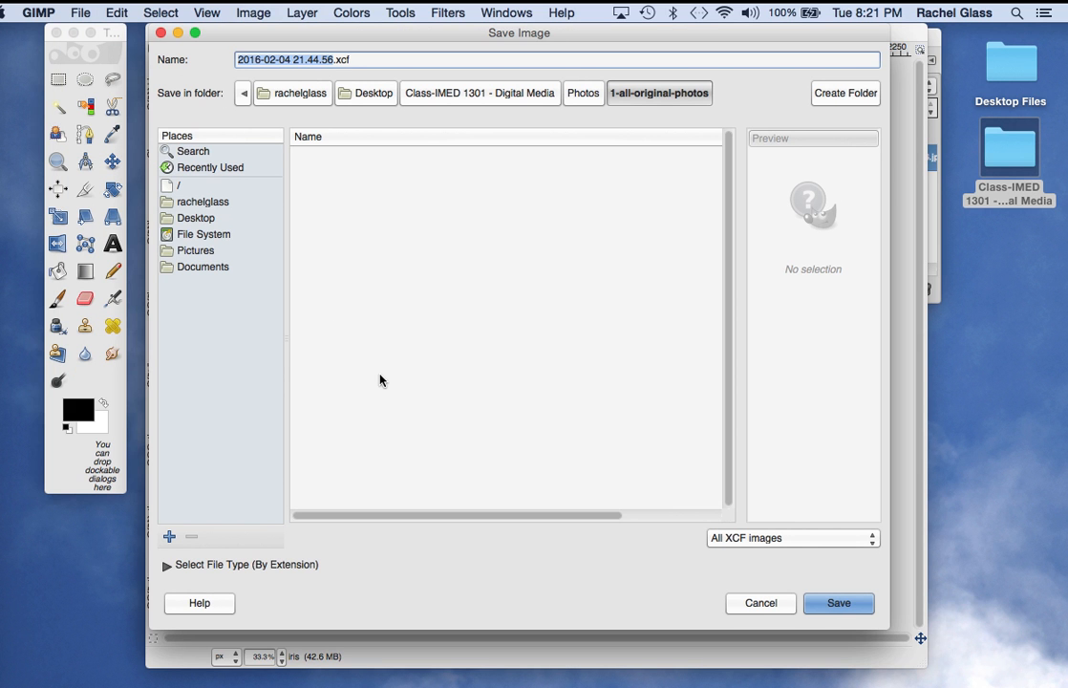
{"action": "key", "text": "BackSpace"}
{"action": "type", "text": "f"}
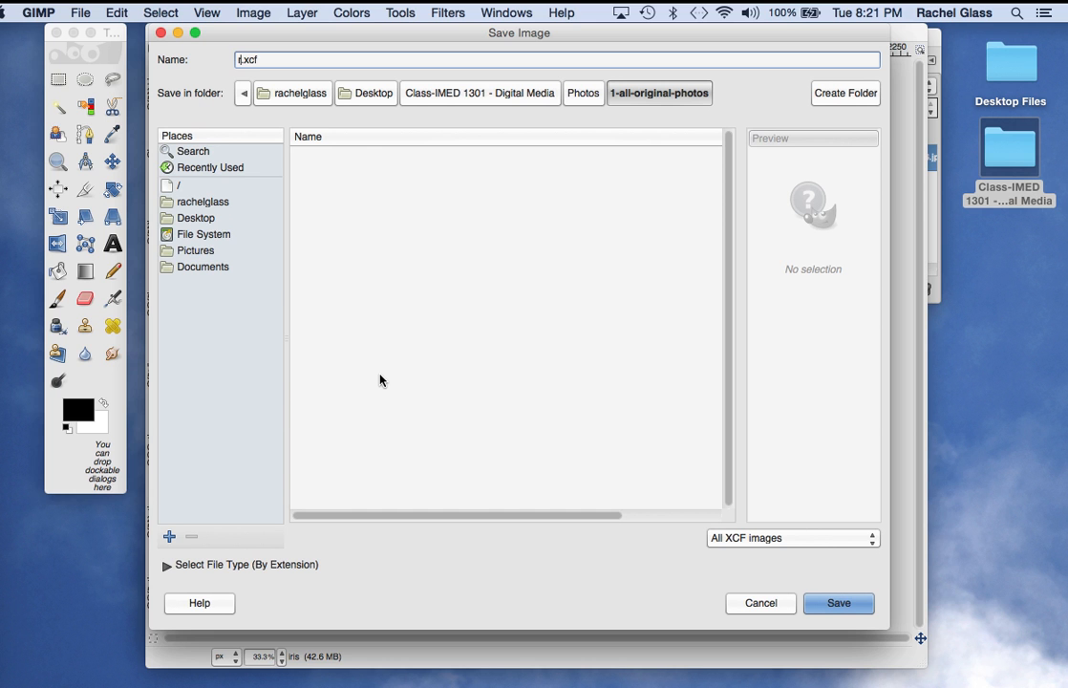
{"action": "type", "text": "a-glass-level-vs2-lily"}
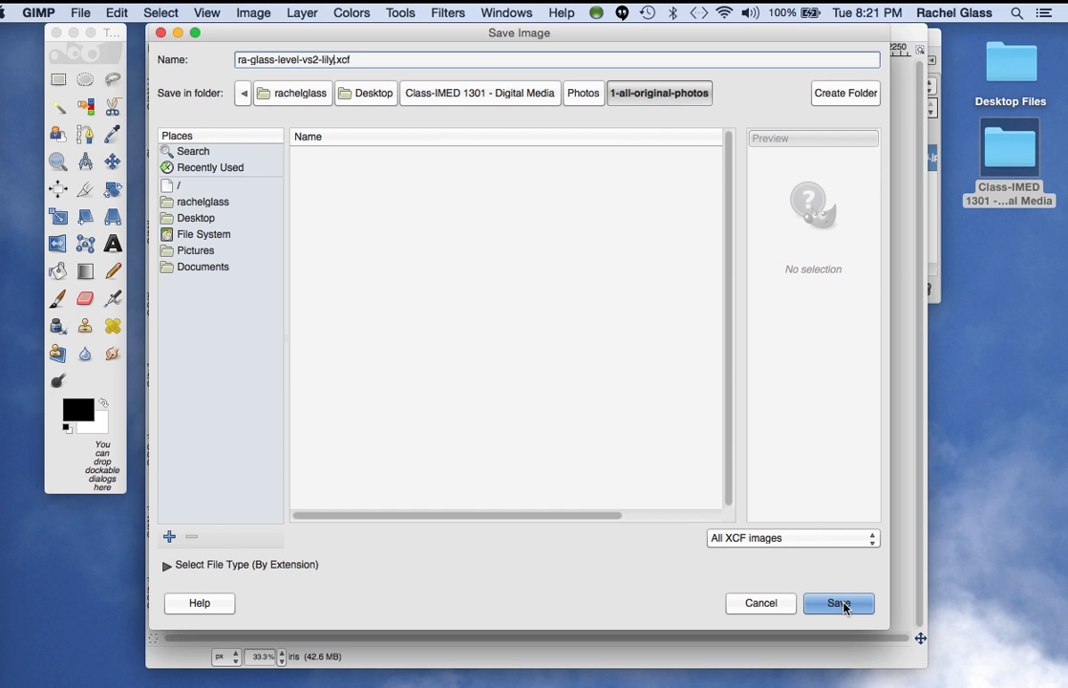
{"action": "left_click", "coordinate": [583, 94]}
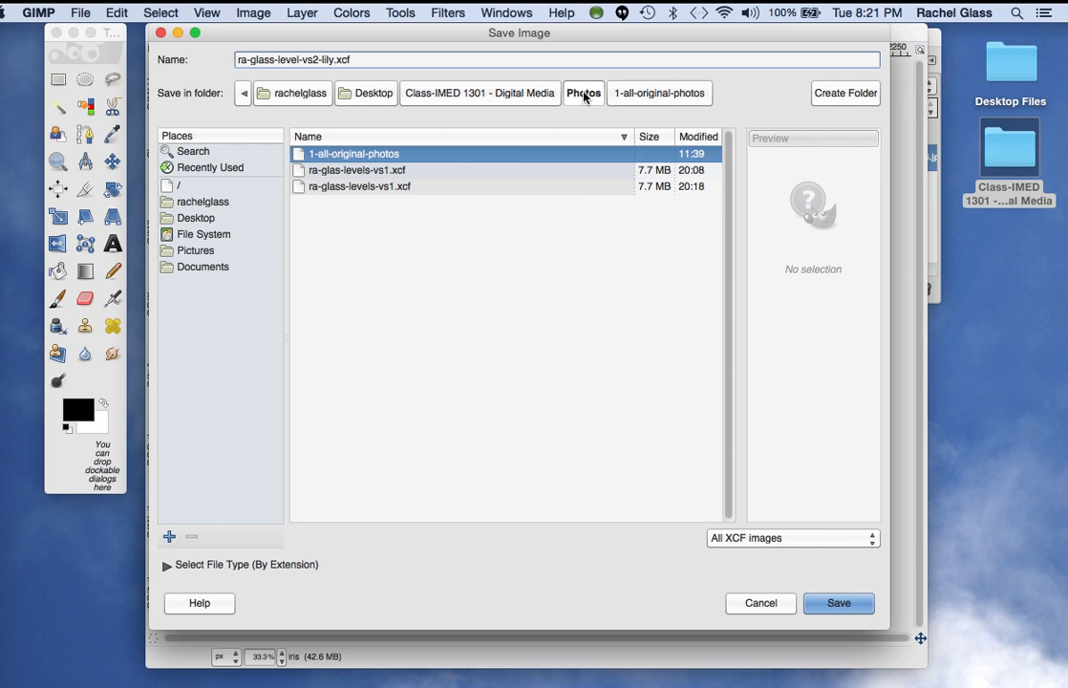
{"action": "left_click", "coordinate": [838, 606]}
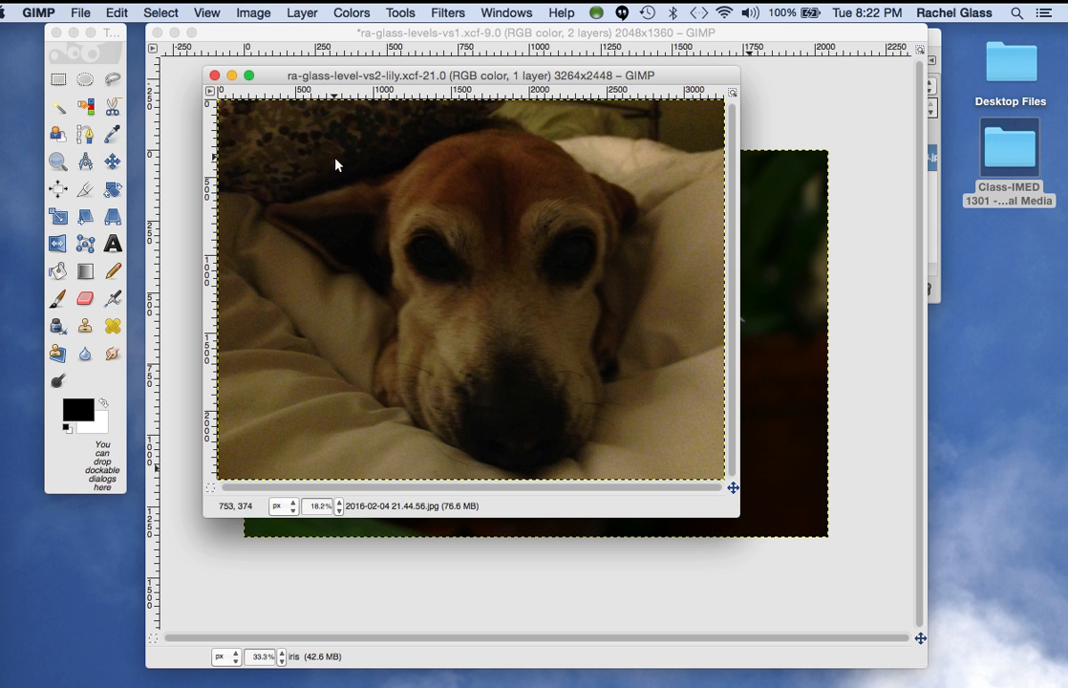
- Duplicate the dog photo's only layer
{"action": "left_click", "coordinate": [351, 14]}
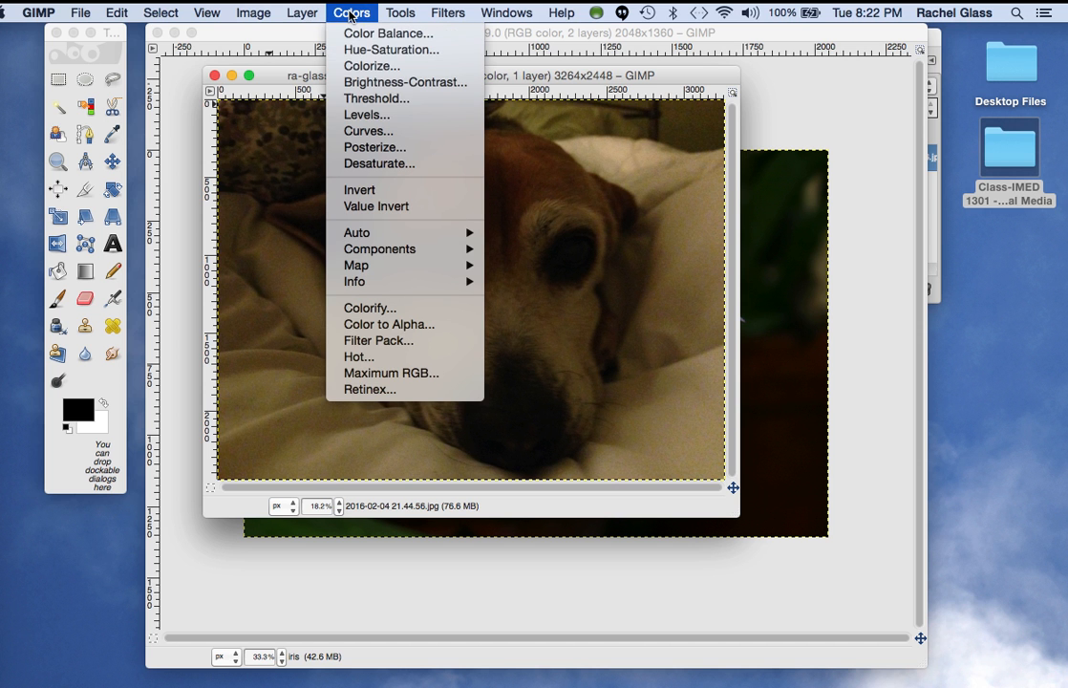
{"action": "left_click", "coordinate": [339, 8]}
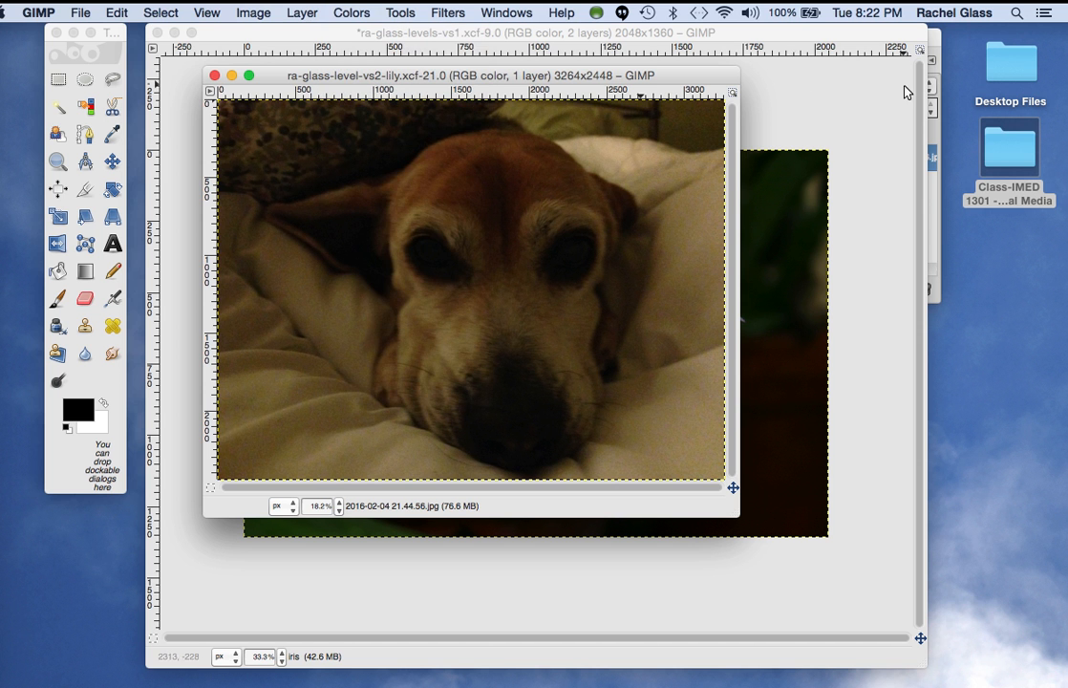
{"action": "left_click", "coordinate": [934, 39]}
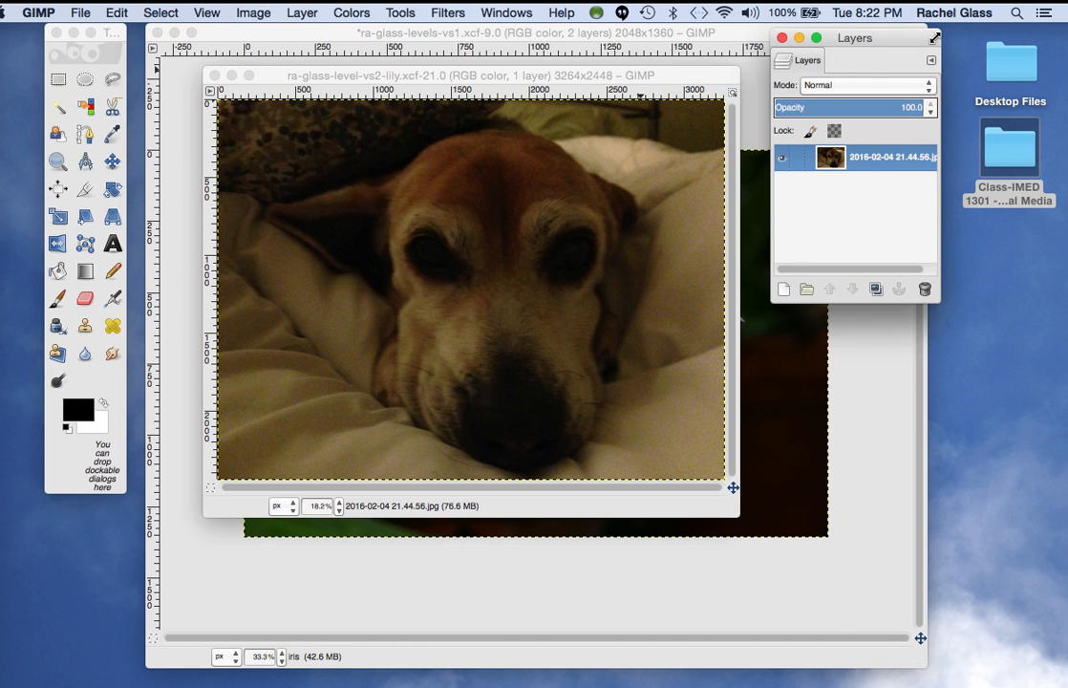
{"action": "left_click", "coordinate": [877, 289]}
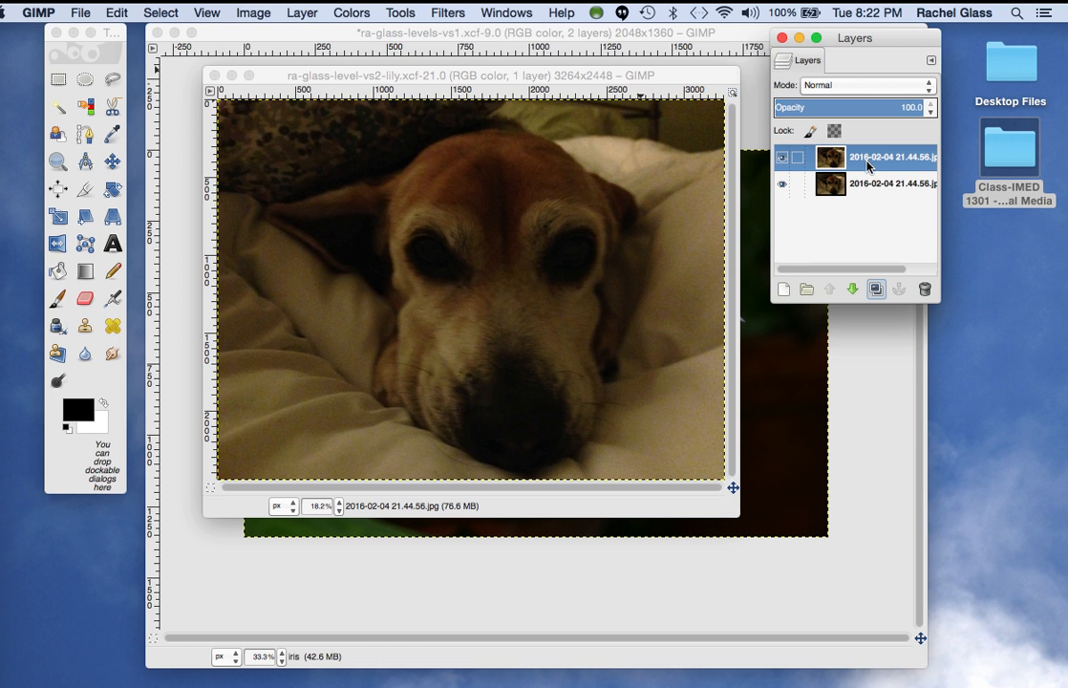
- Hide the dog photo's original layer and rename the duplicate layer above it as lily
{"action": "left_click", "coordinate": [782, 183]}
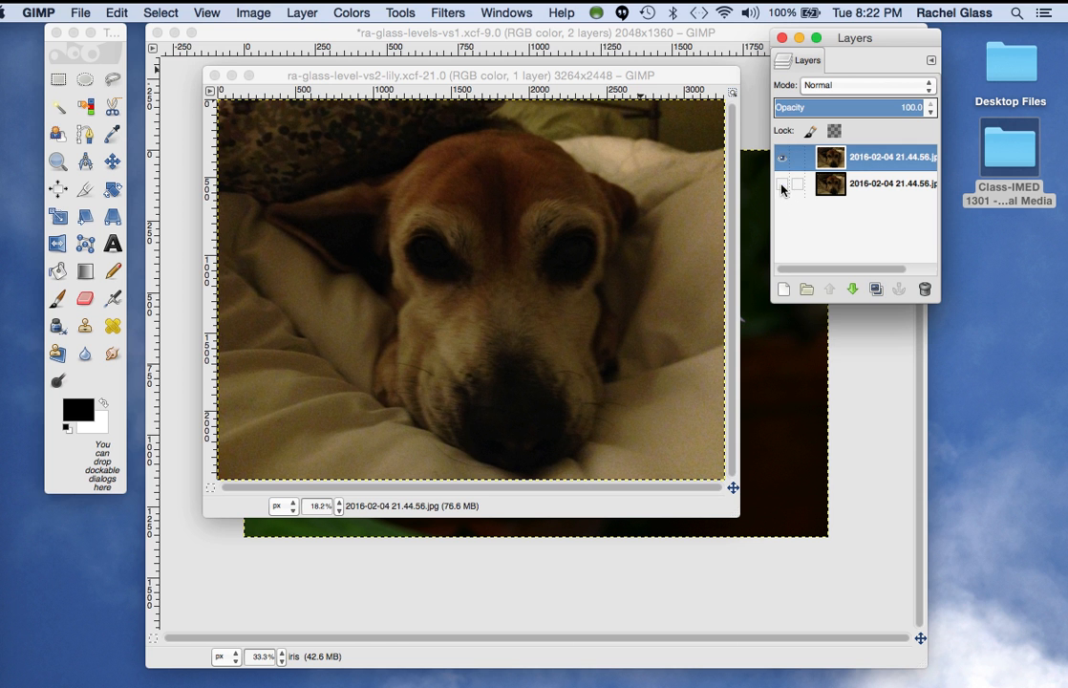
{"action": "double_click", "coordinate": [882, 158]}
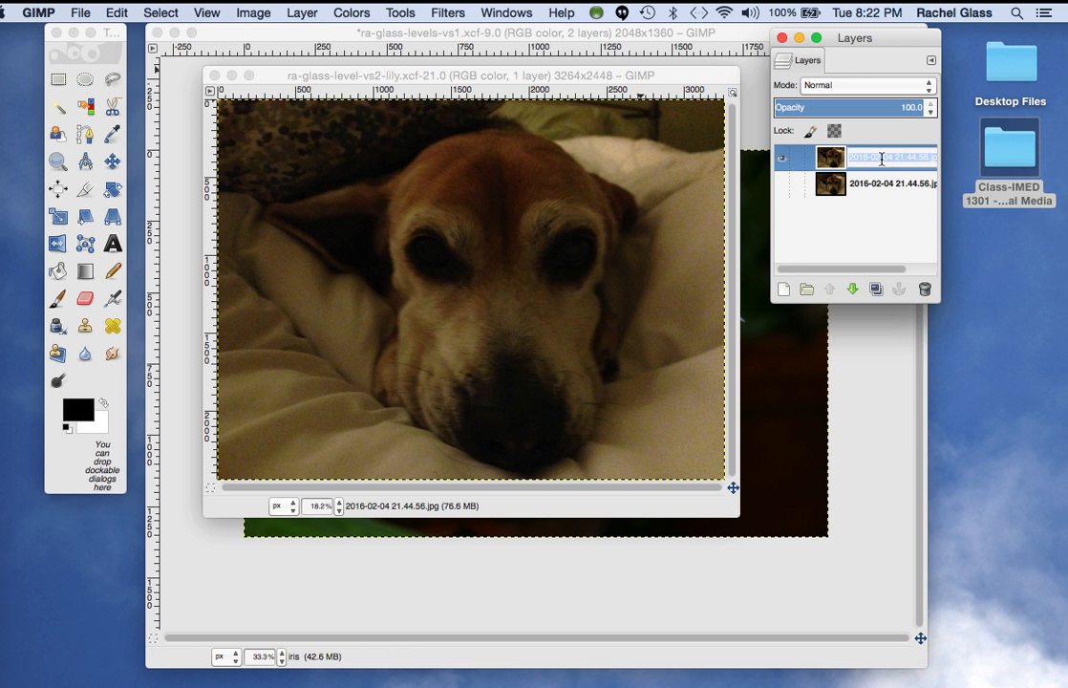
{"action": "type", "text": "li"}
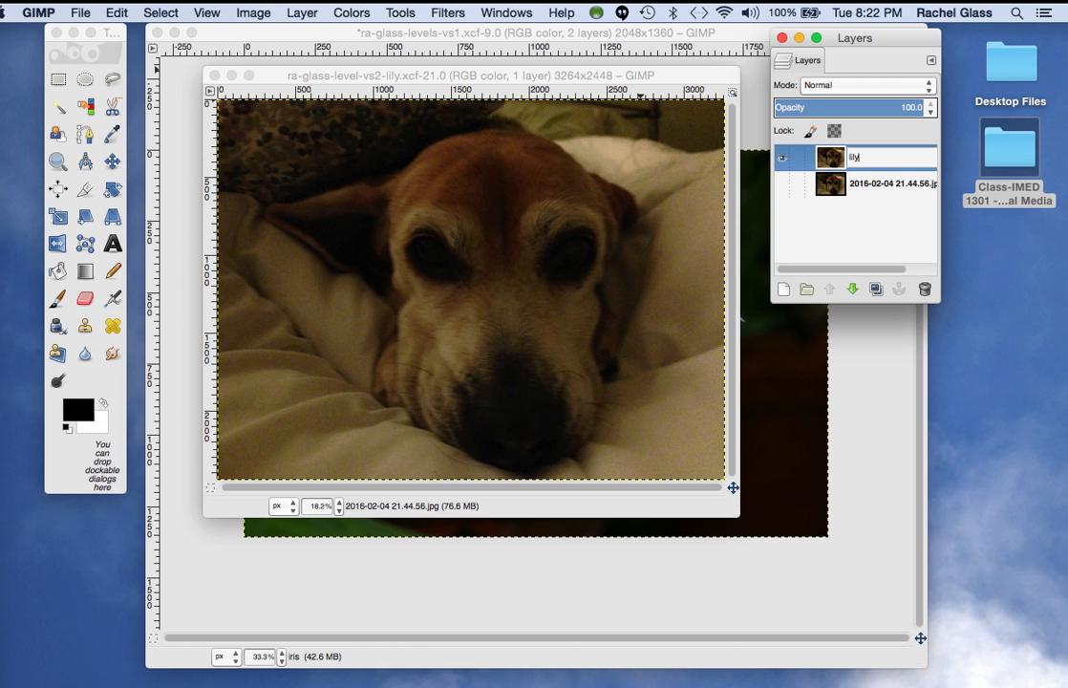
{"action": "type", "text": "ly"}
{"action": "key", "text": "Return"}
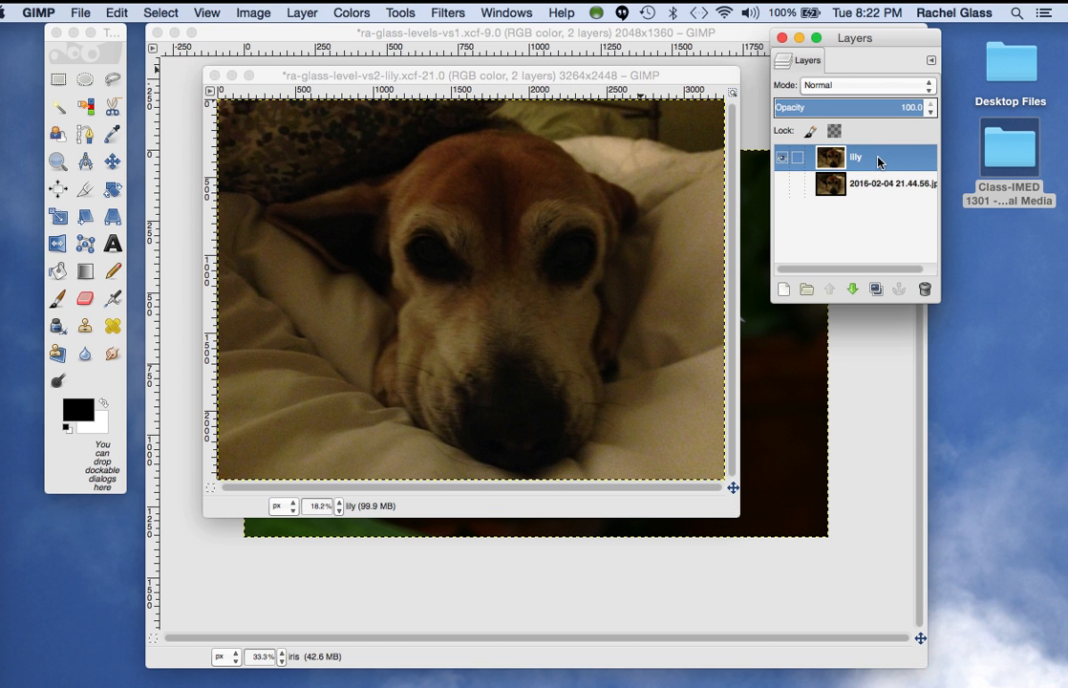
- Apply Levels to the lily layer, setting the Value channel's input levels to 3 for black and 180 for white
{"action": "left_click", "coordinate": [274, 75]}
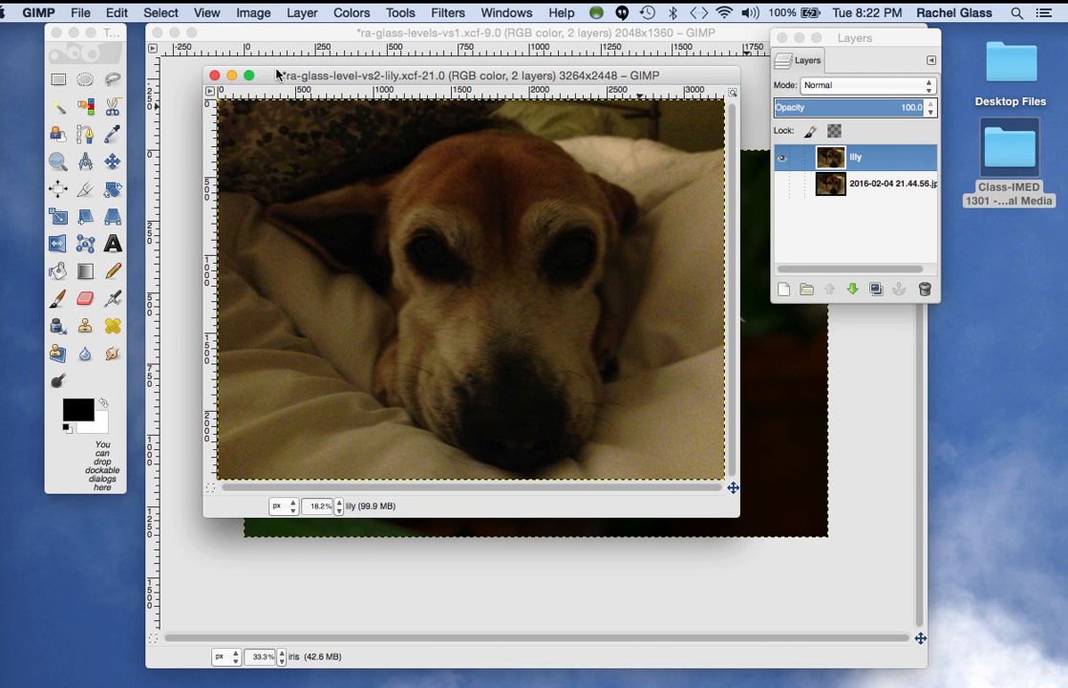
{"action": "left_click", "coordinate": [346, 15]}
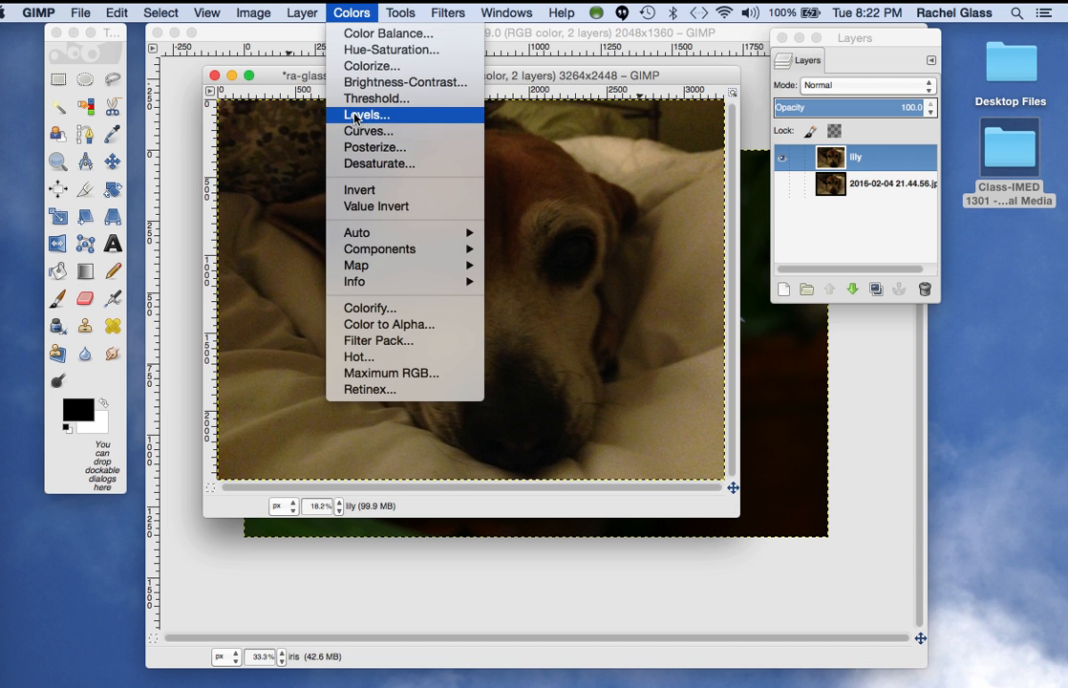
{"action": "left_click", "coordinate": [312, 113]}
{"action": "left_click_drag", "start_coordinate": [334, 37], "coordinate": [245, 38]}
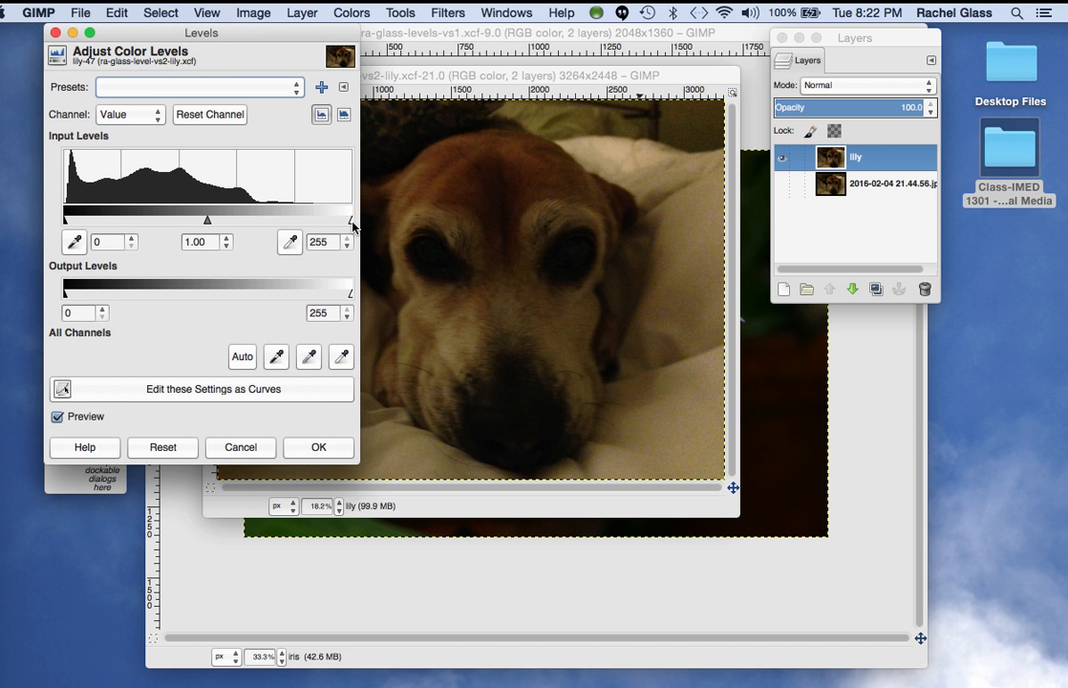
{"action": "left_click_drag", "start_coordinate": [352, 224], "coordinate": [294, 215]}
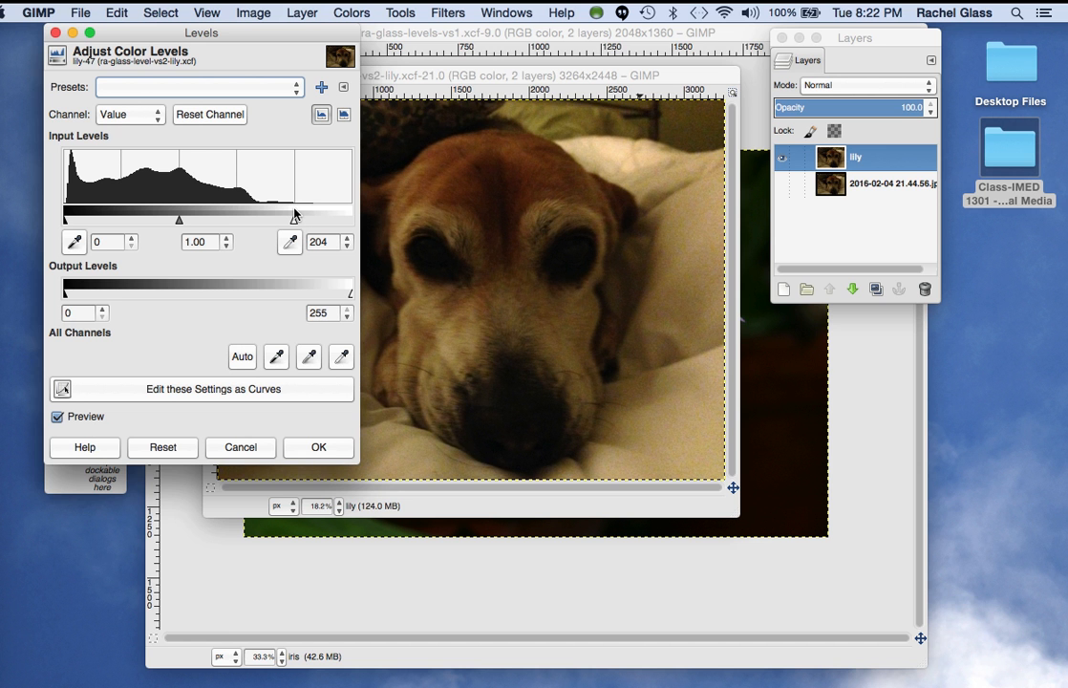
{"action": "left_click_drag", "start_coordinate": [294, 215], "coordinate": [267, 224]}
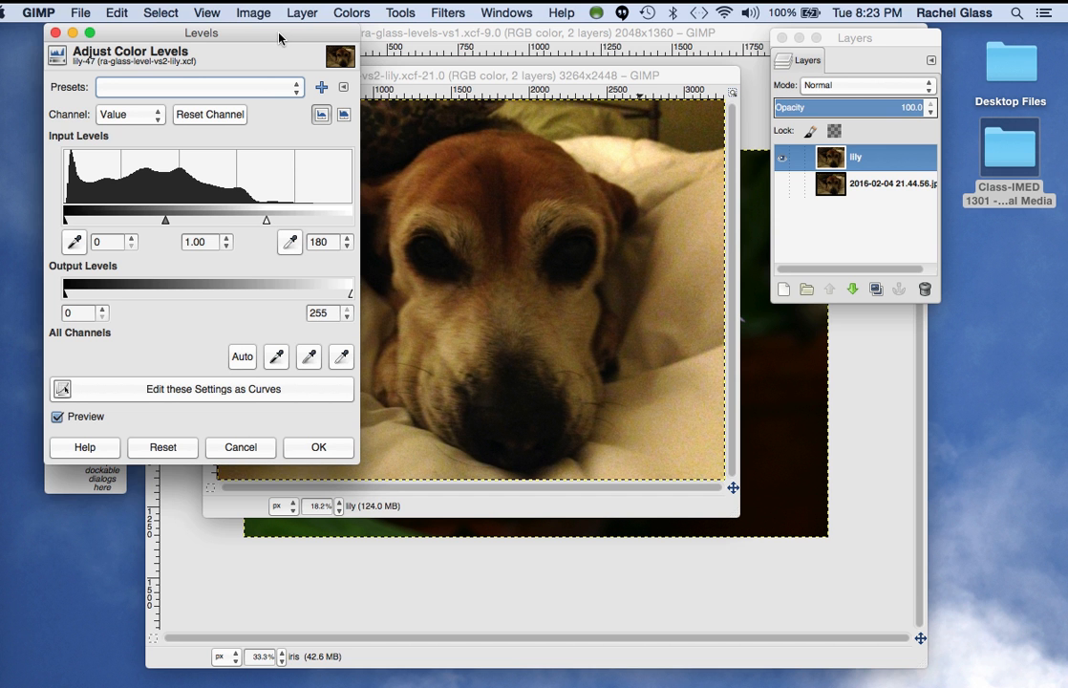
{"action": "left_click_drag", "start_coordinate": [64, 222], "coordinate": [67, 223]}
{"action": "left_click_drag", "start_coordinate": [266, 38], "coordinate": [377, 50]}
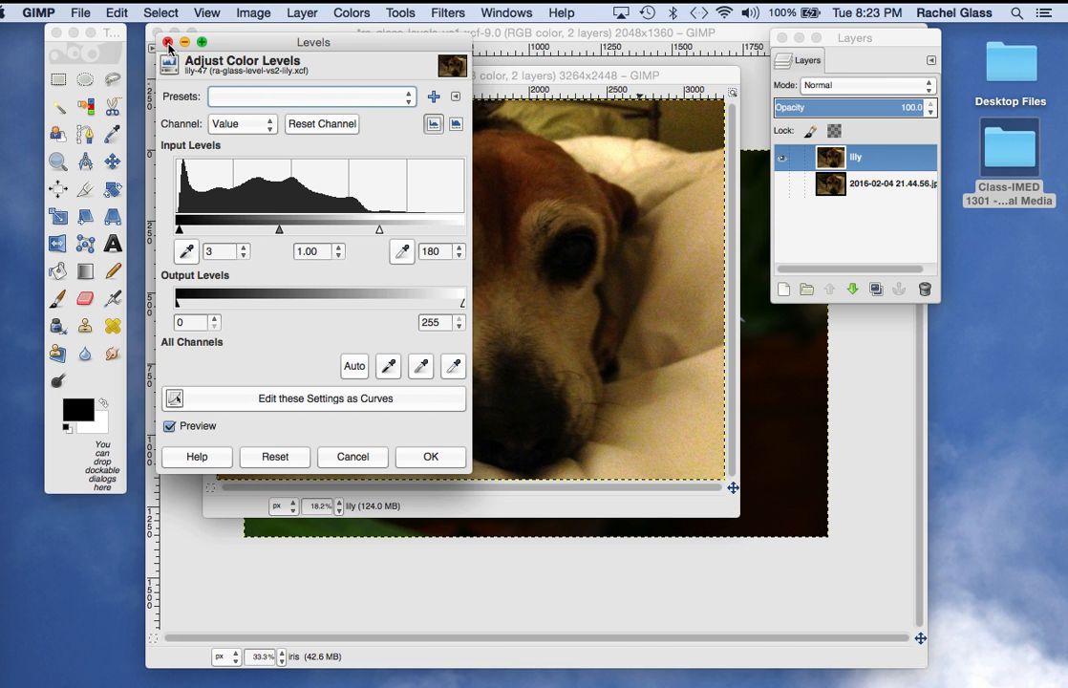
{"action": "left_click", "coordinate": [432, 458]}
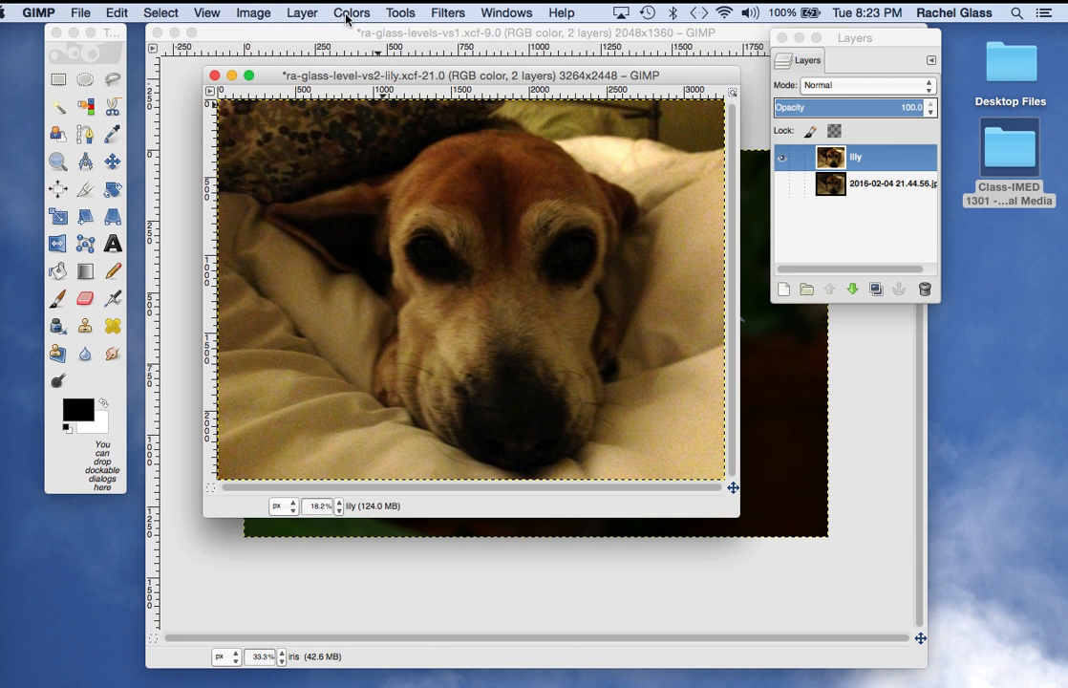
- Start a Brightness-Contrast adjustment on the lily layer, setting brightness to 22 and contrast to 9
{"action": "left_click", "coordinate": [347, 15]}
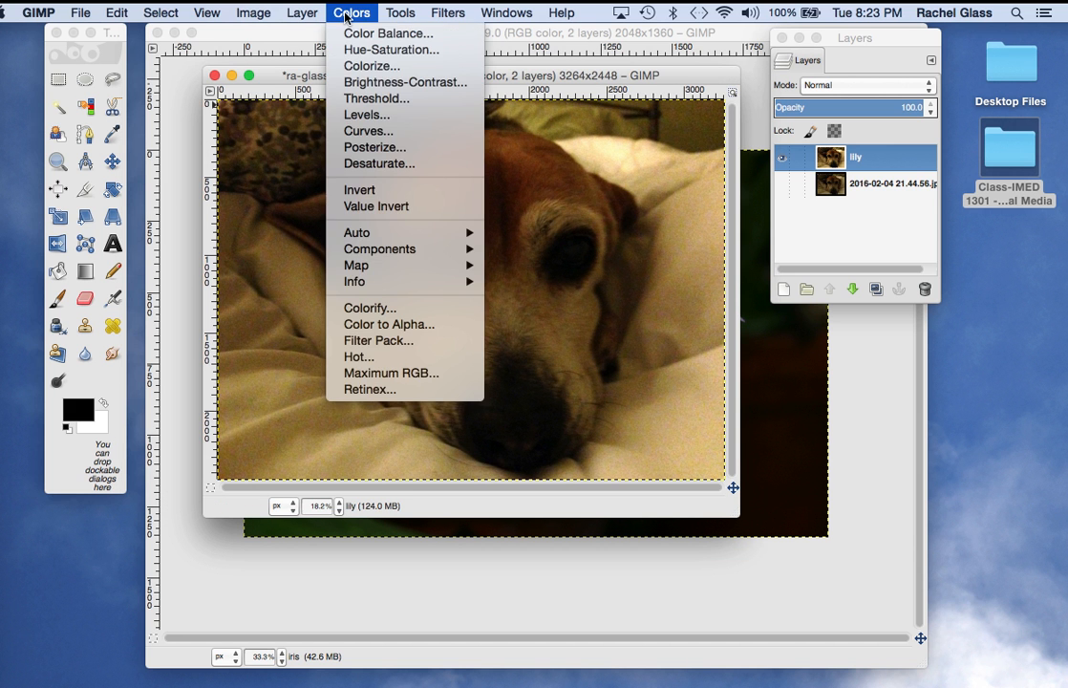
{"action": "left_click", "coordinate": [351, 82]}
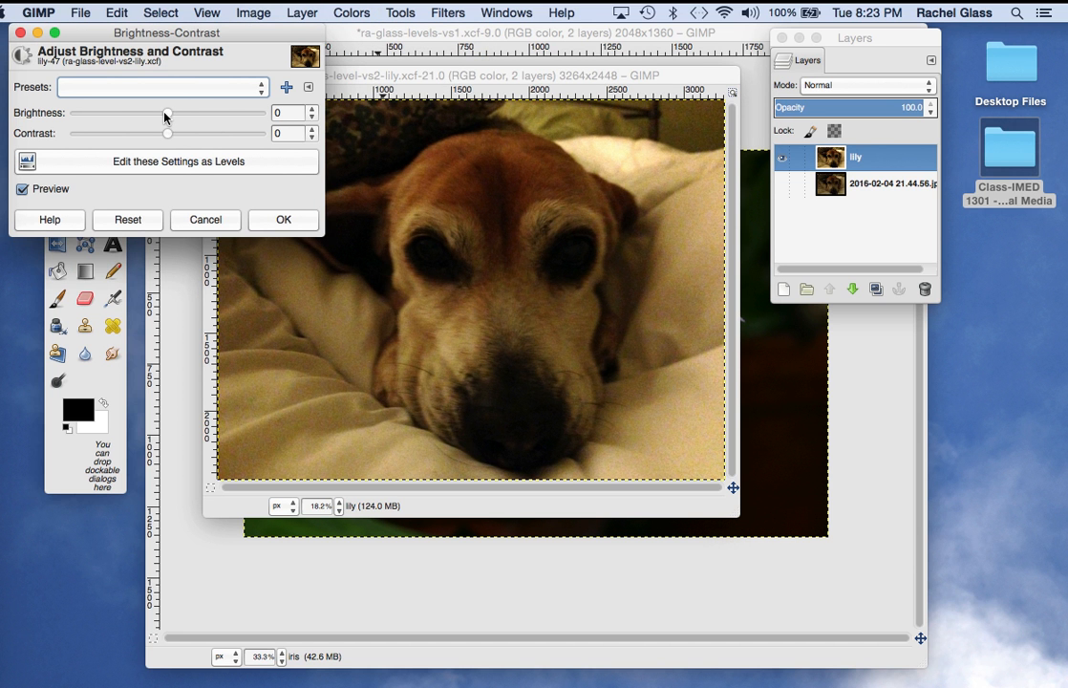
{"action": "mouse_move", "coordinate": [165, 115]}
{"action": "left_mouse_down"}
{"action": "mouse_move", "coordinate": [156, 115]}
{"action": "mouse_move", "coordinate": [170, 115]}
{"action": "left_mouse_up"}
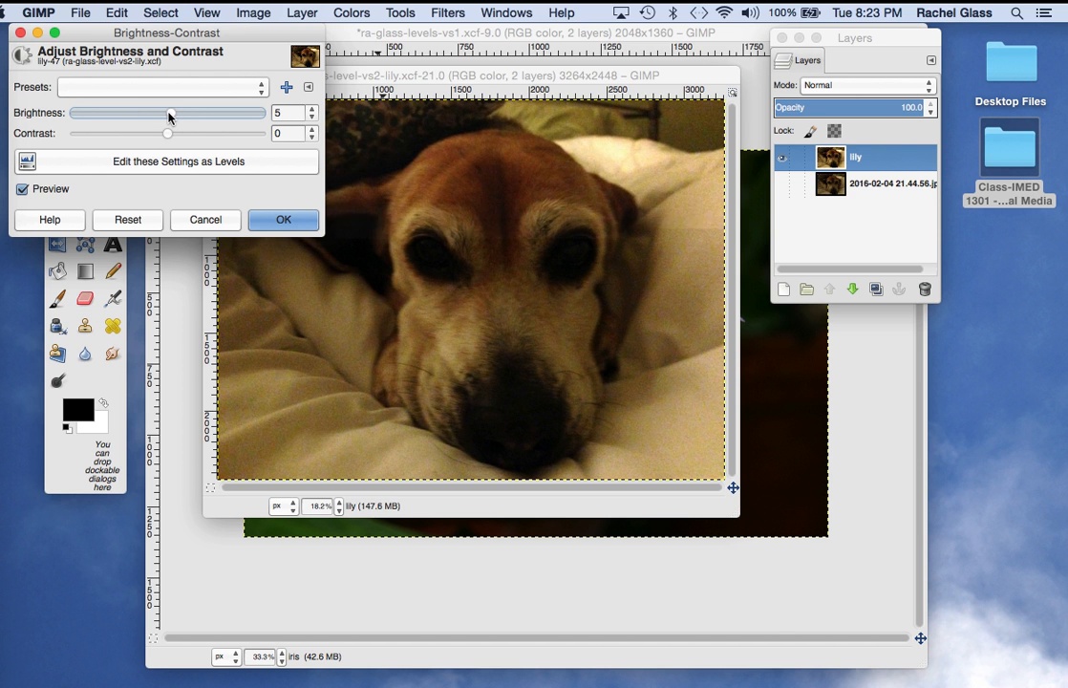
{"action": "left_click_drag", "start_coordinate": [169, 117], "coordinate": [175, 117]}
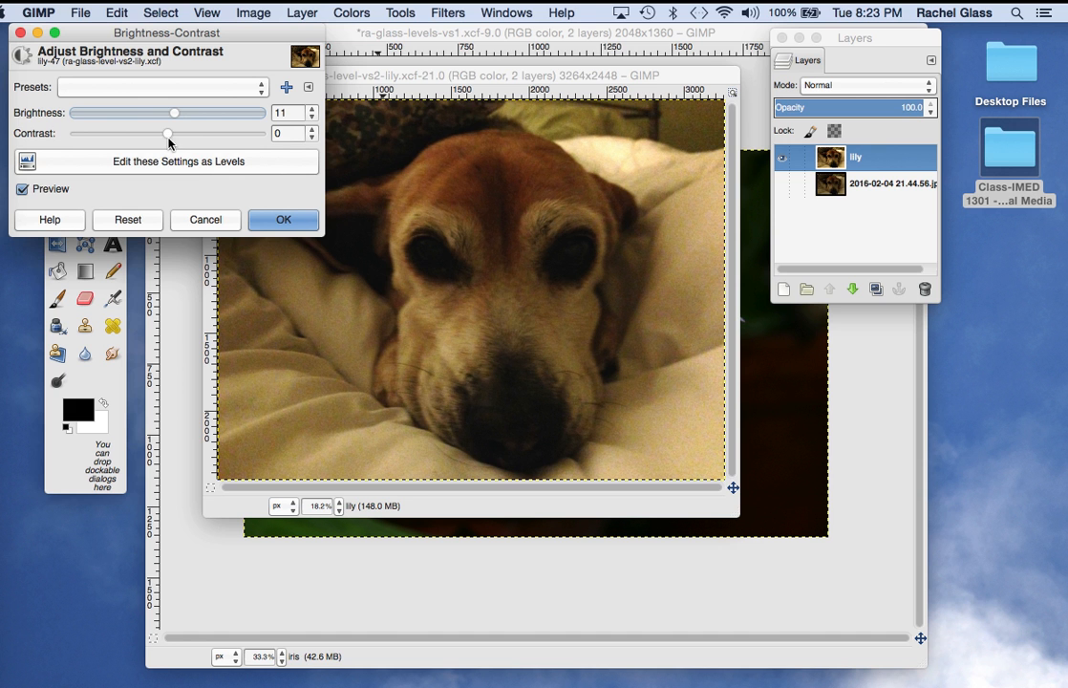
{"action": "left_click", "coordinate": [166, 138]}
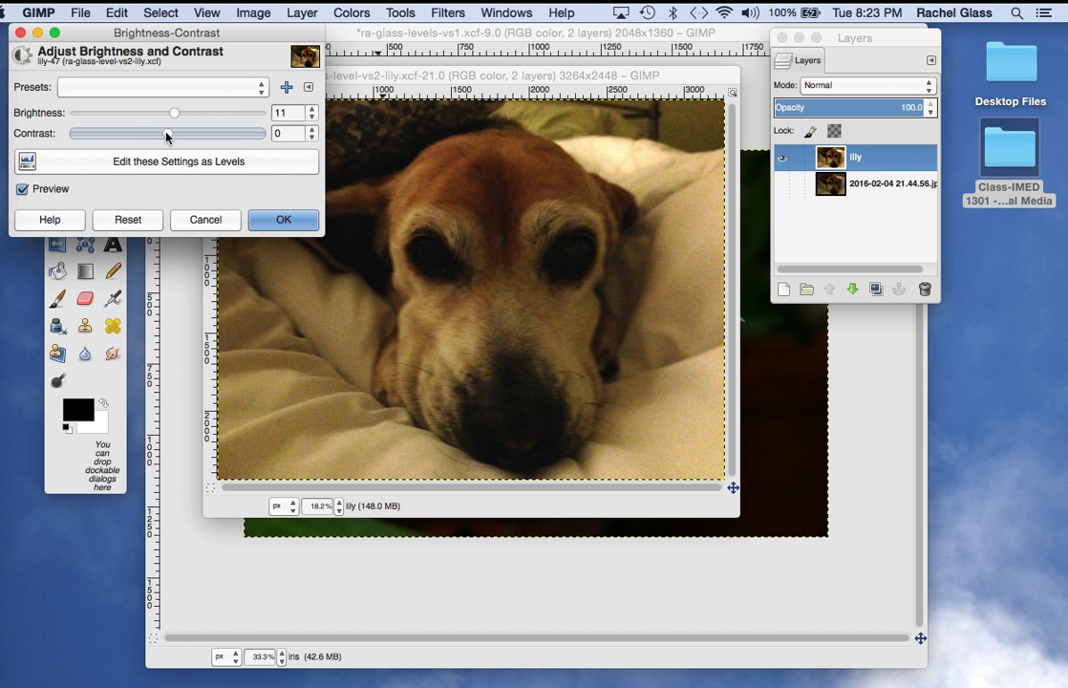
{"action": "left_click_drag", "start_coordinate": [166, 136], "coordinate": [172, 137]}
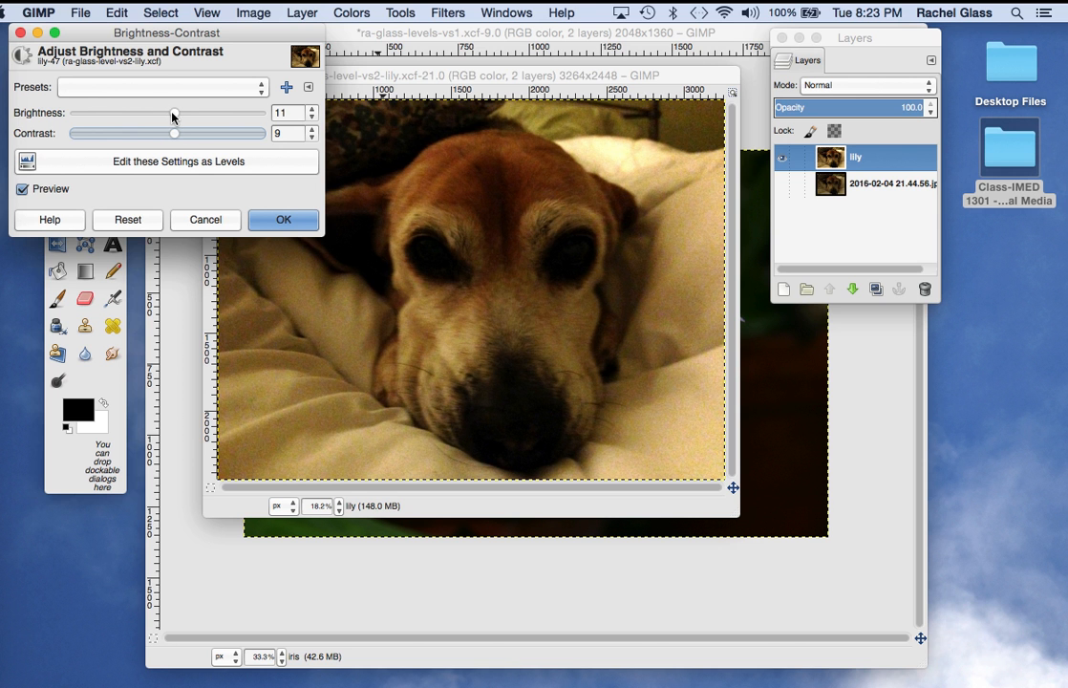
{"action": "left_click", "coordinate": [172, 117]}
{"action": "left_click_drag", "start_coordinate": [172, 116], "coordinate": [181, 114]}
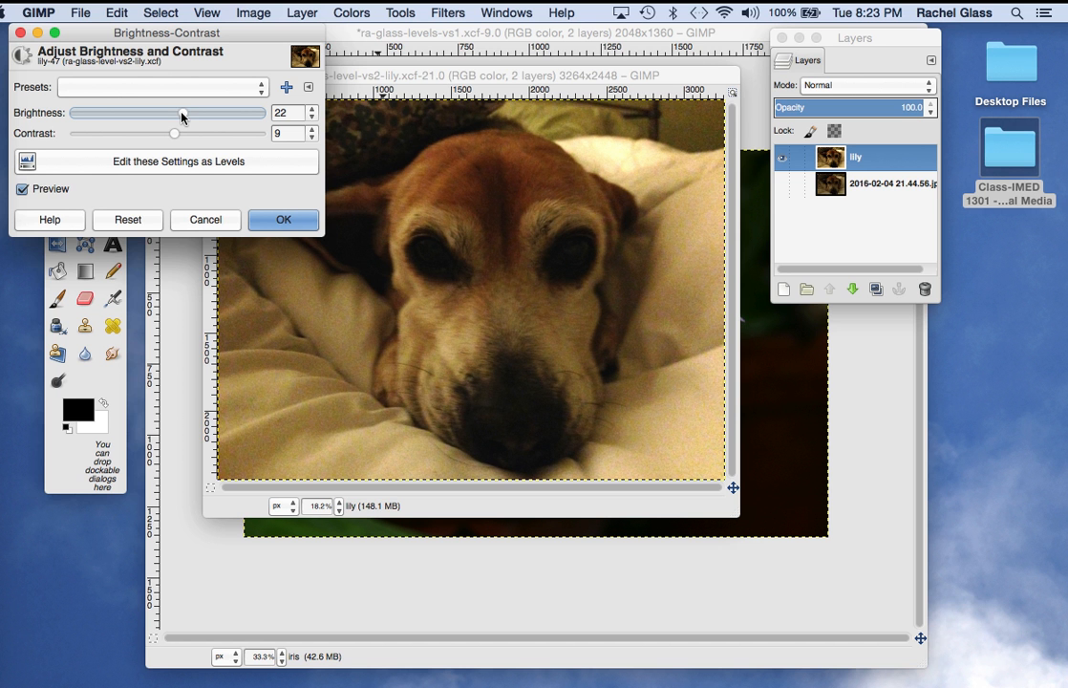
{"action": "mouse_move", "coordinate": [160, 35]}
{"action": "left_mouse_down"}
{"action": "mouse_move", "coordinate": [46, 37]}
{"action": "mouse_move", "coordinate": [175, 28]}
{"action": "mouse_move", "coordinate": [149, 15]}
{"action": "left_mouse_up"}
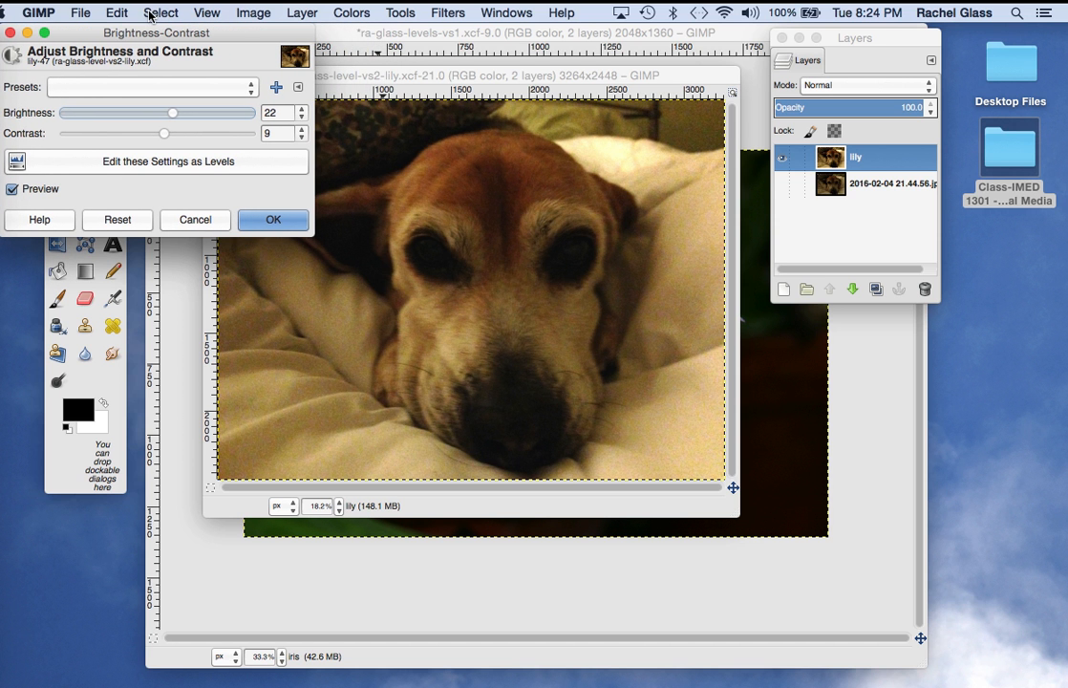
- Compare the adjusted lily layer with the redisplayed original by switching lily's visibility off and on, and apply the Brightness-Contrast adjustment
{"action": "left_click", "coordinate": [833, 221]}
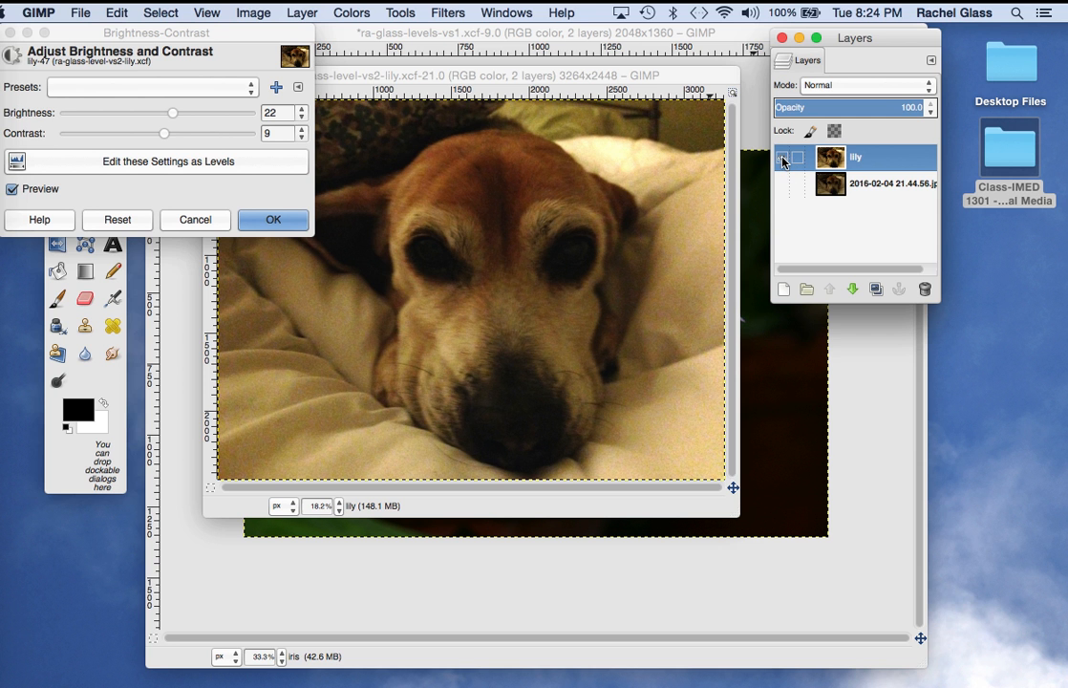
{"action": "left_click", "coordinate": [783, 160]}
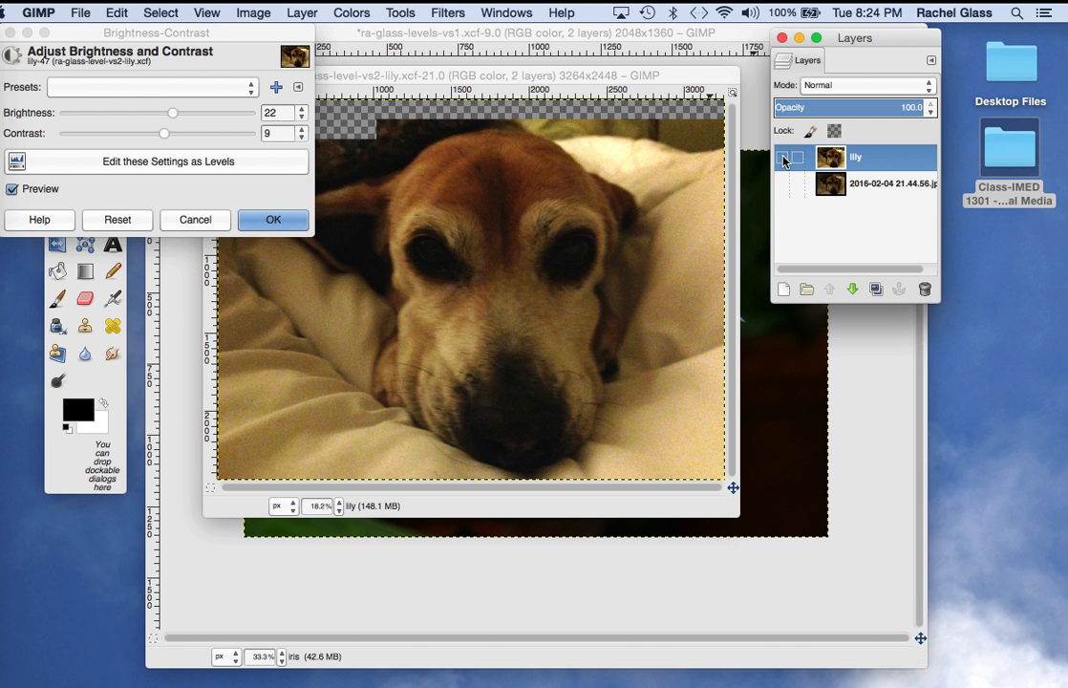
{"action": "left_click", "coordinate": [783, 161]}
{"action": "left_click", "coordinate": [853, 186]}
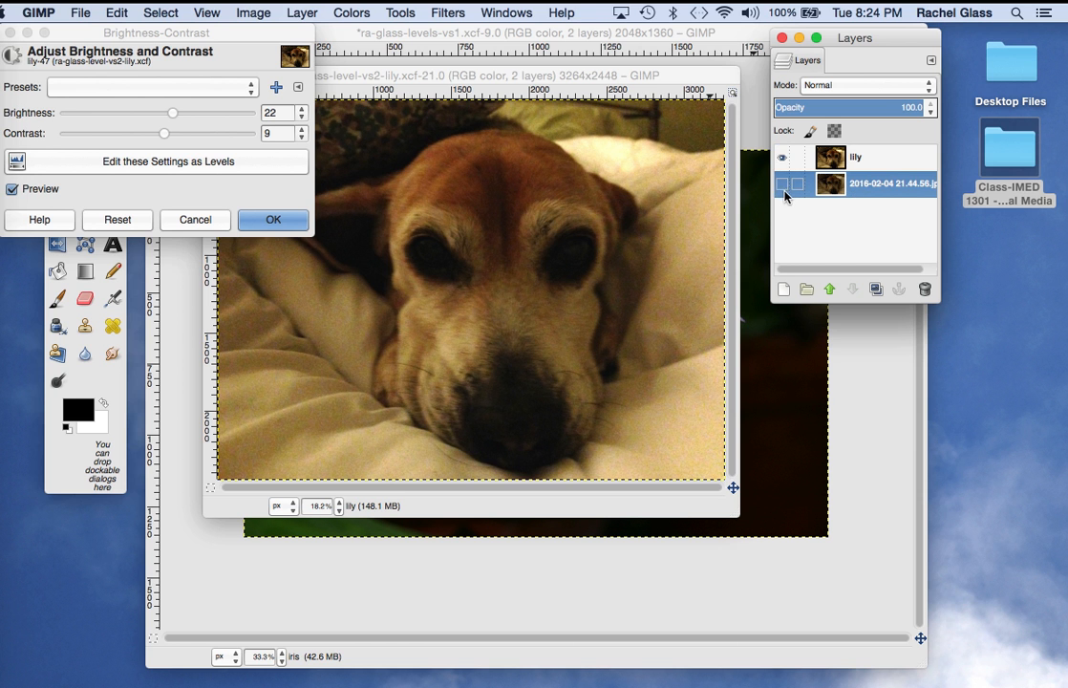
{"action": "left_click", "coordinate": [782, 186]}
{"action": "left_click", "coordinate": [781, 161]}
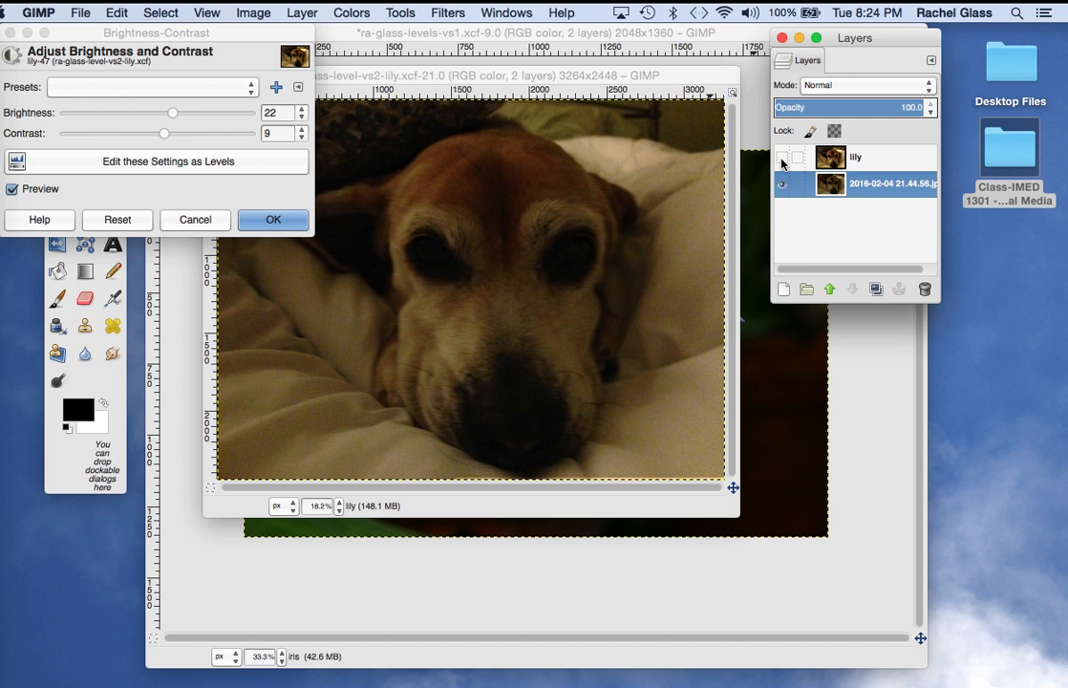
{"action": "left_click", "coordinate": [781, 159]}
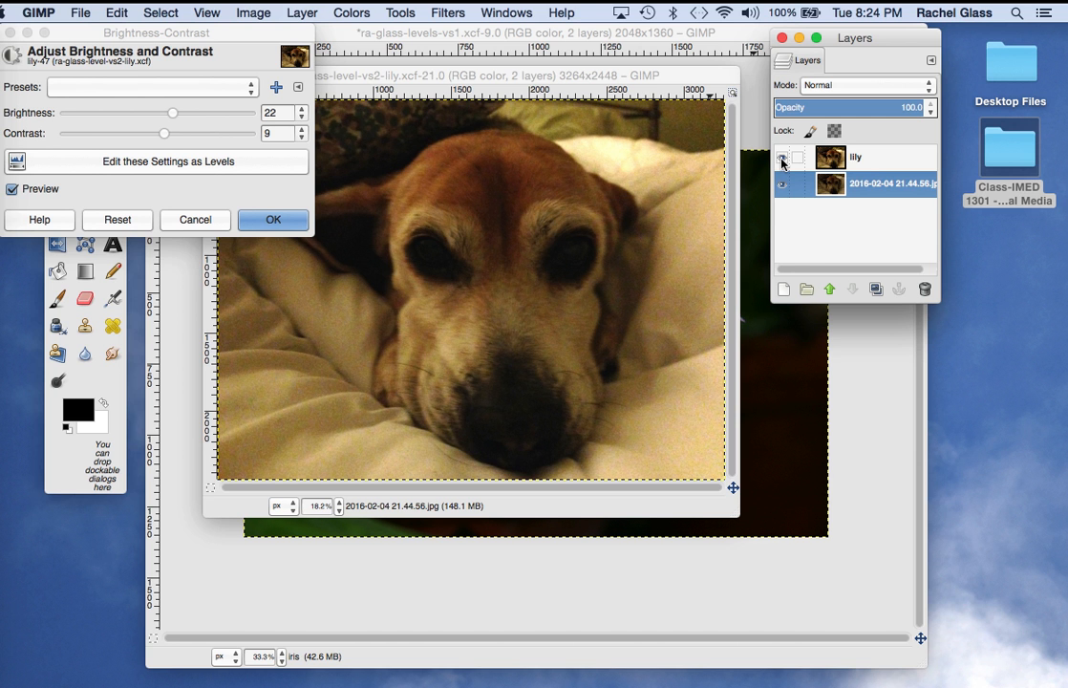
{"action": "left_click", "coordinate": [782, 158]}
{"action": "left_click", "coordinate": [272, 220]}
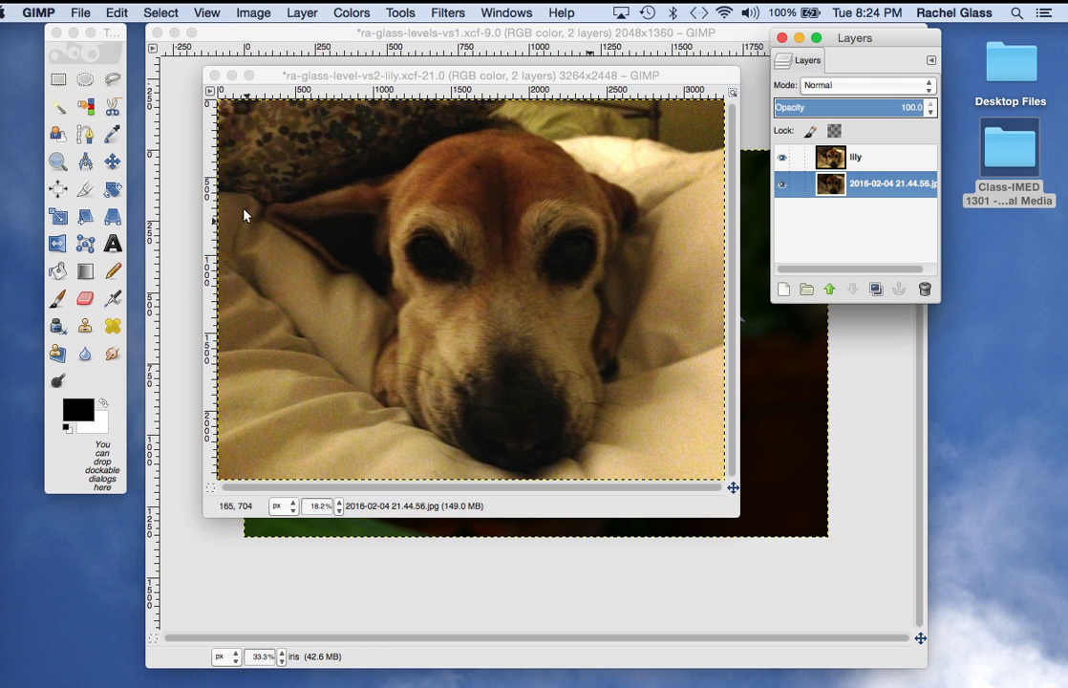